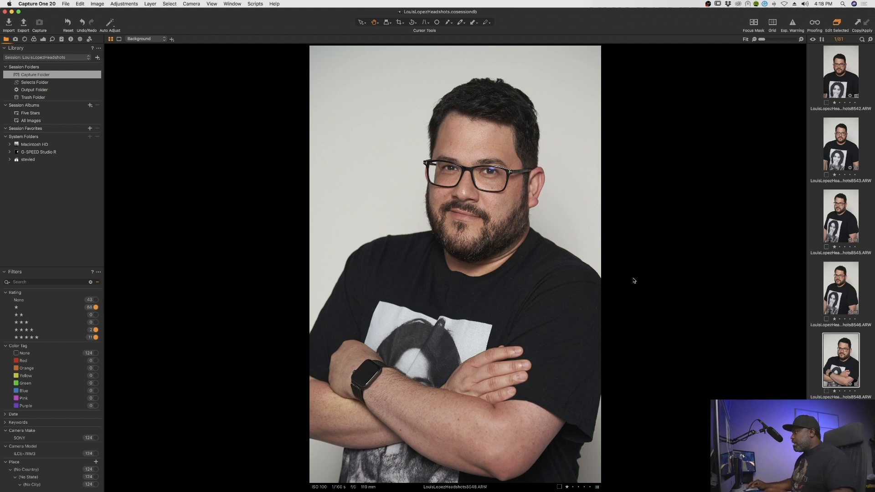
Select all filtered images in the Capture Folder and start publishing them to Format.
{"action": "scroll", "coordinate": [815, 236], "scroll_direction": "down", "scroll_amount": 3}
{"action": "scroll", "coordinate": [815, 235], "scroll_direction": "down", "scroll_amount": 15}
{"action": "scroll", "coordinate": [814, 236], "scroll_direction": "up", "scroll_amount": 15}
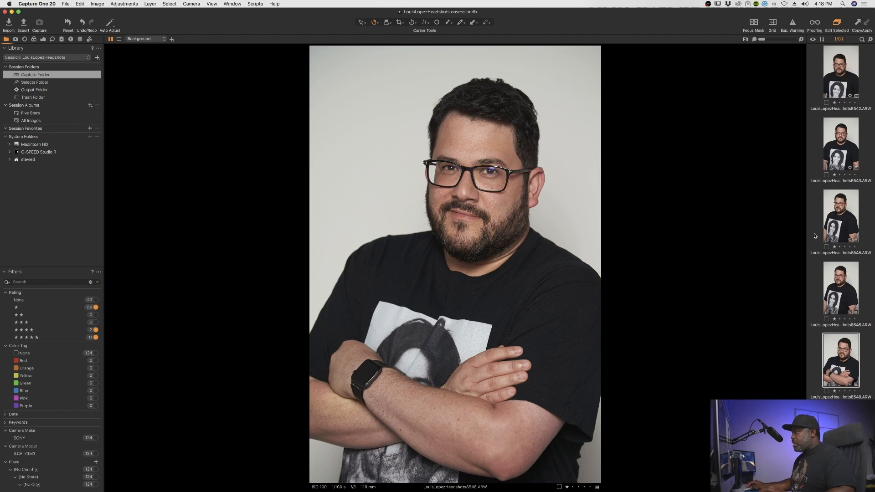
{"action": "key", "text": "super+a"}
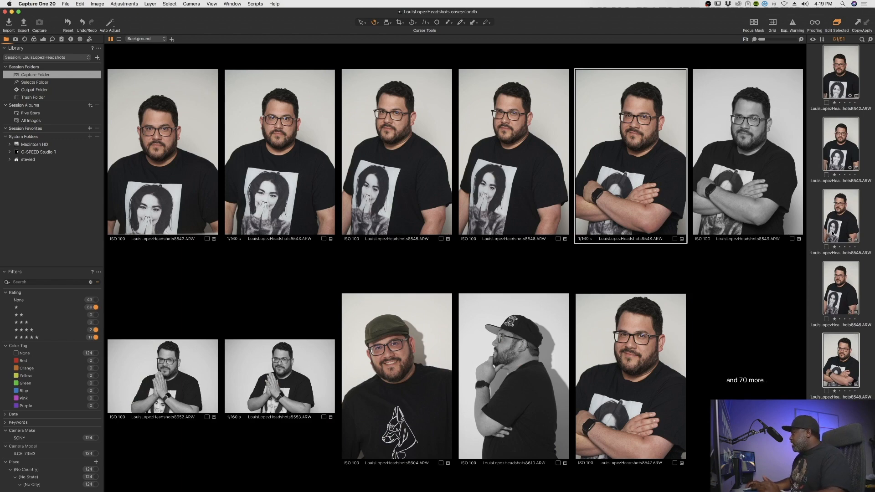
{"action": "right_click", "coordinate": [833, 233]}
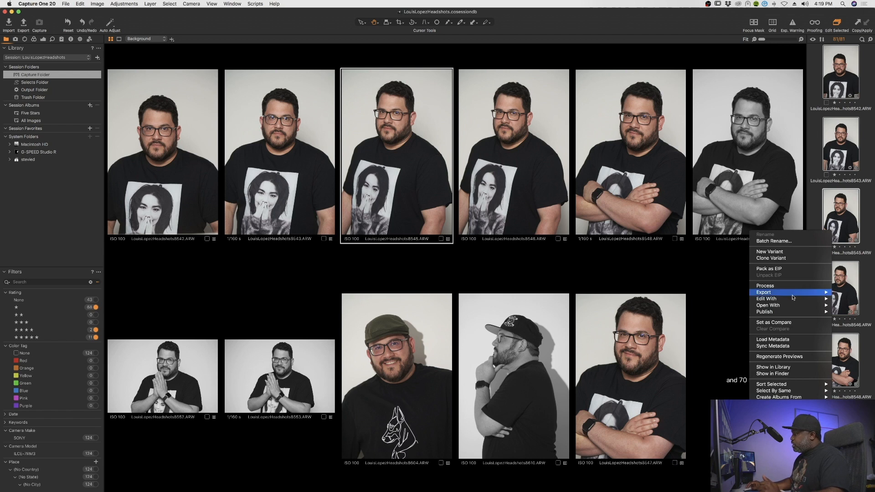
{"action": "mouse_move", "coordinate": [784, 313]}
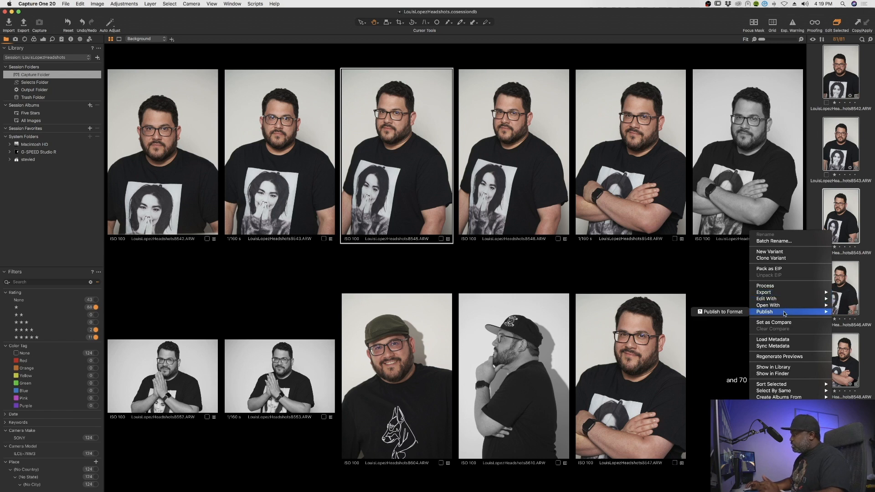
{"action": "left_click", "coordinate": [728, 315]}
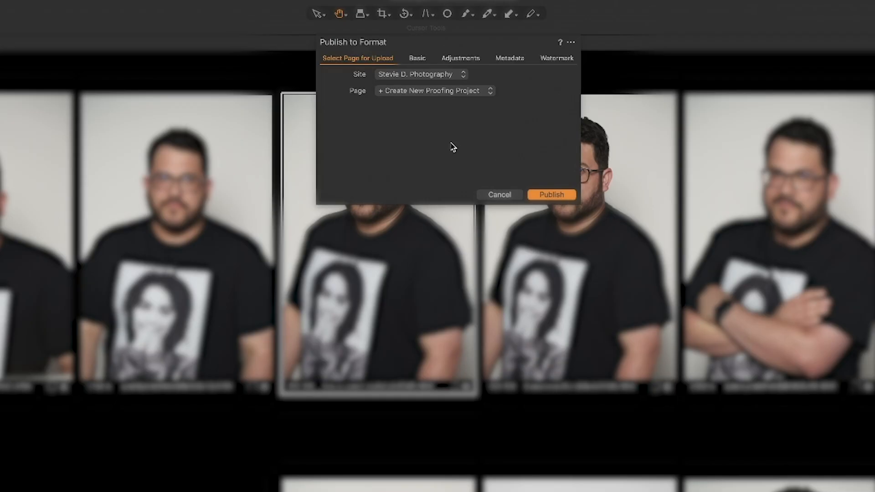
Set the upload target to a new proofing project and name the page with the client's first name followed by "Demo".
{"action": "left_click", "coordinate": [401, 94]}
{"action": "left_click", "coordinate": [426, 87]}
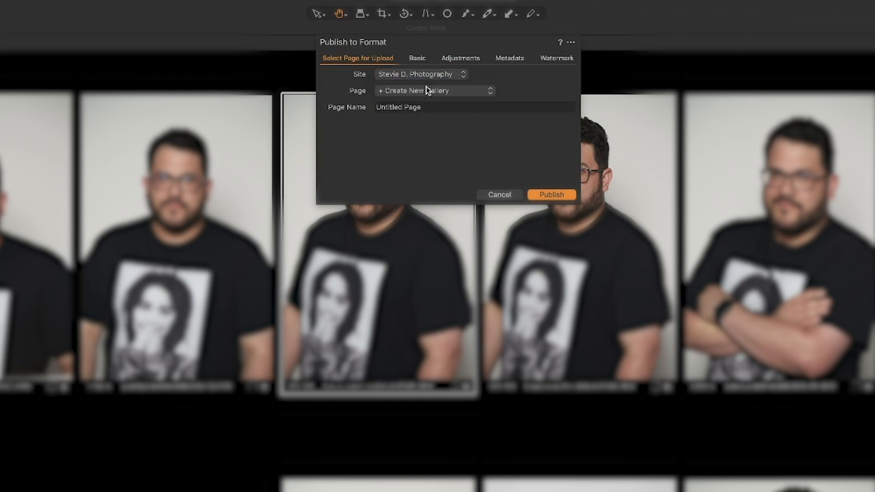
{"action": "left_click", "coordinate": [431, 93]}
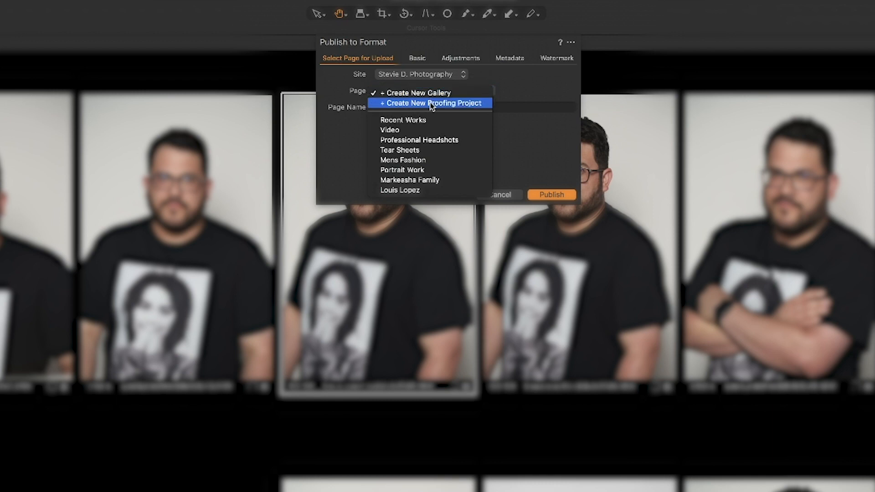
{"action": "left_click", "coordinate": [432, 104]}
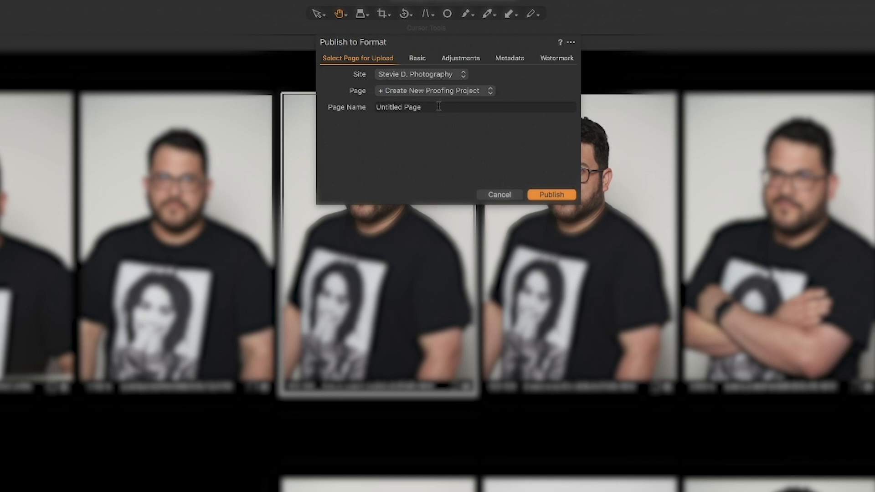
{"action": "left_click", "coordinate": [438, 107]}
{"action": "type", "text": "Lu"}
{"action": "key", "text": "BackSpace"}
{"action": "key", "text": "BackSpace"}
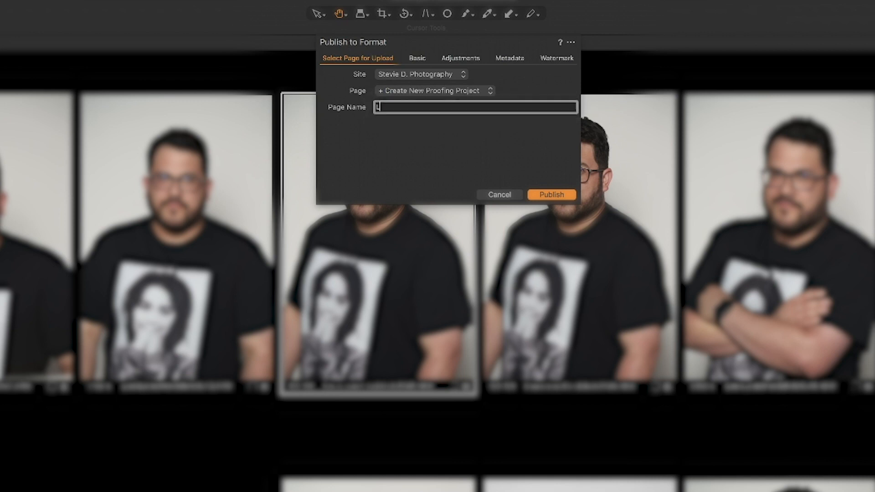
{"action": "type", "text": "Louis Demo"}
Review the basic output, adjustments, metadata and watermark settings for the upload.
{"action": "left_click", "coordinate": [417, 59]}
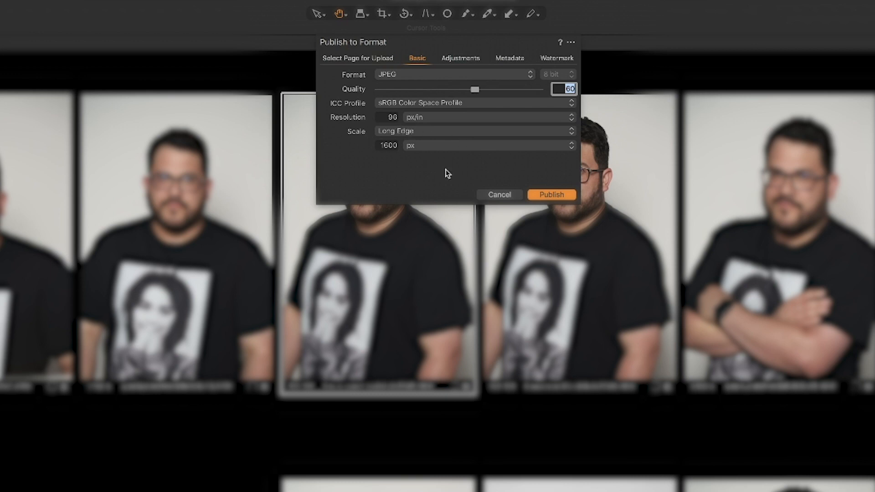
{"action": "left_click", "coordinate": [474, 59]}
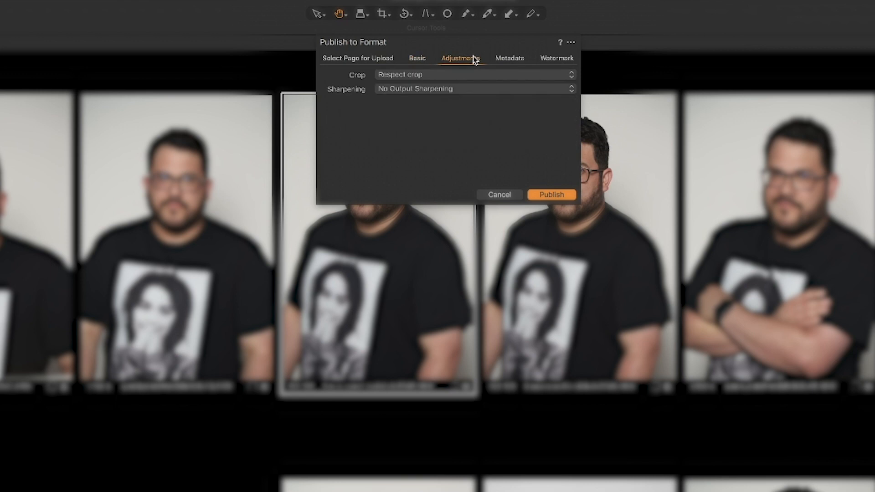
{"action": "left_click", "coordinate": [510, 60]}
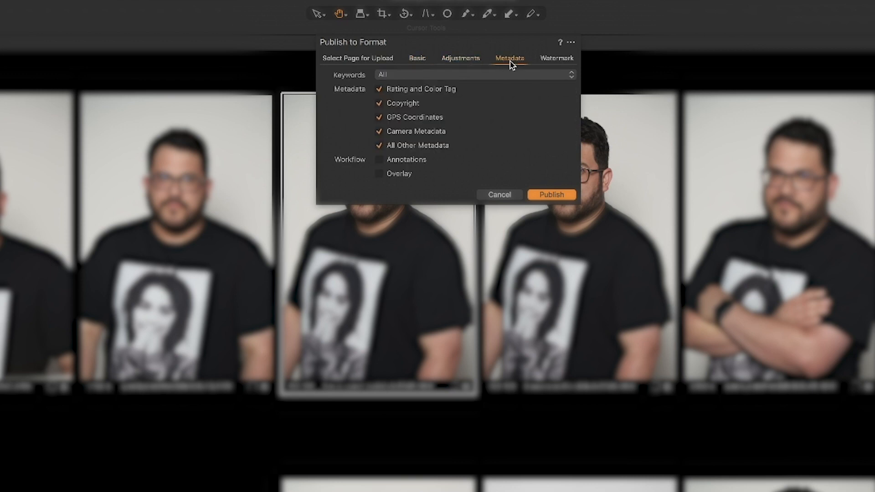
{"action": "left_click", "coordinate": [559, 62]}
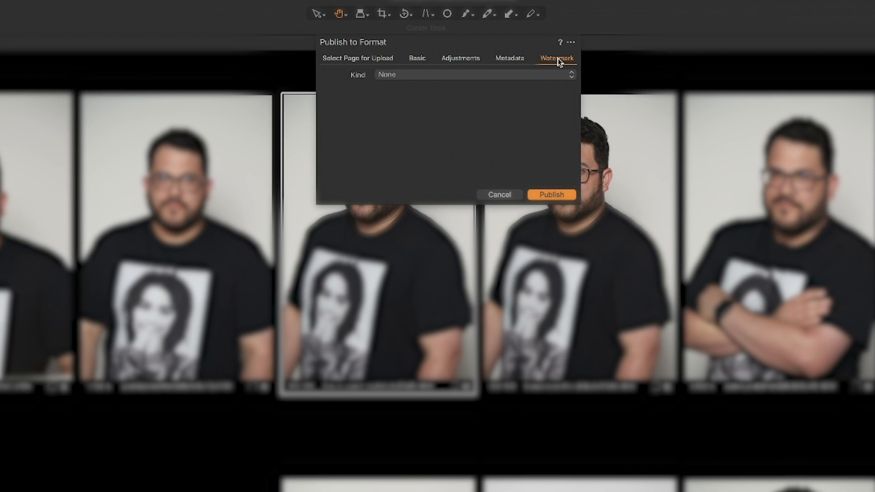
Return to the upload page selection and publish the images to the new proofing project.
{"action": "left_click", "coordinate": [372, 58]}
{"action": "left_click", "coordinate": [439, 108]}
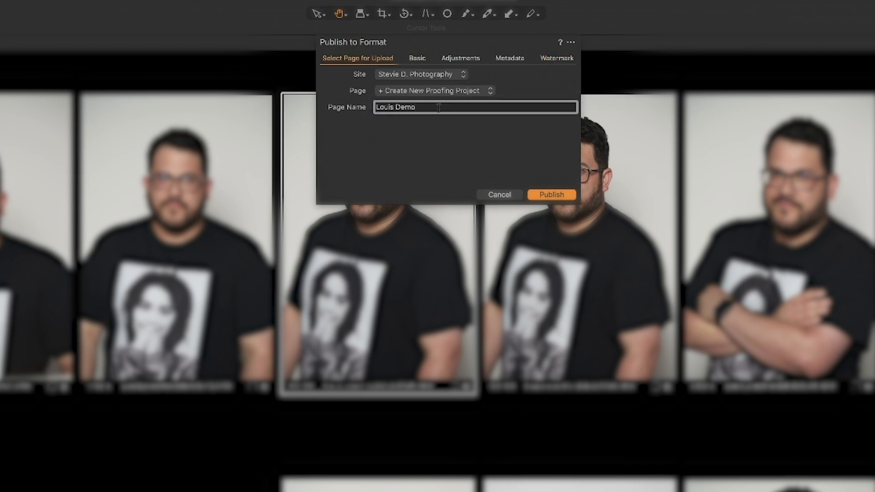
{"action": "left_click", "coordinate": [544, 191]}
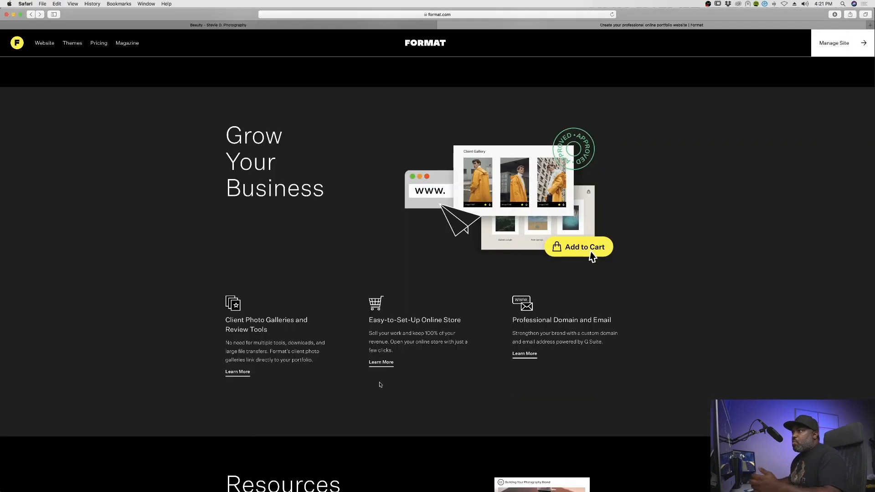
On format.com in Safari, compare the Pro, Pro Plus and Unlimited plans, including prices, image limits and client proofing galleries.
{"action": "scroll", "coordinate": [352, 322], "scroll_direction": "up", "scroll_amount": 8}
{"action": "scroll", "coordinate": [356, 323], "scroll_direction": "up", "scroll_amount": 6}
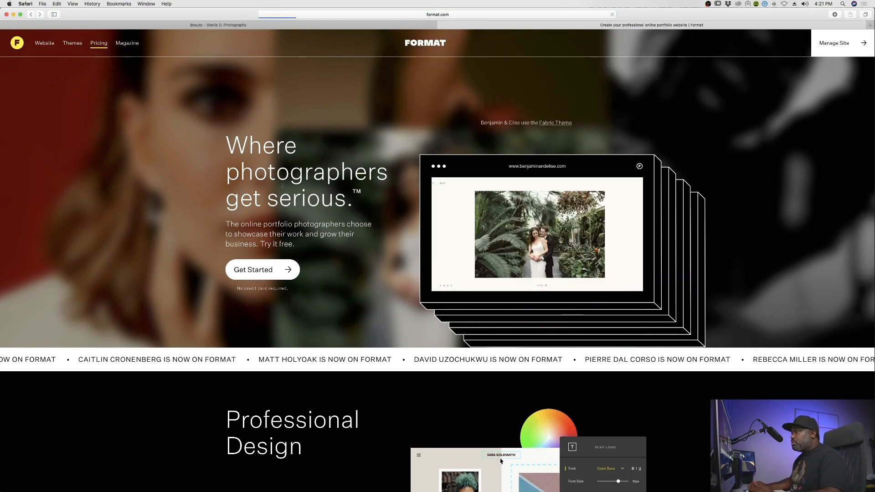
{"action": "left_click", "coordinate": [97, 43]}
{"action": "scroll", "coordinate": [384, 239], "scroll_direction": "down", "scroll_amount": 2}
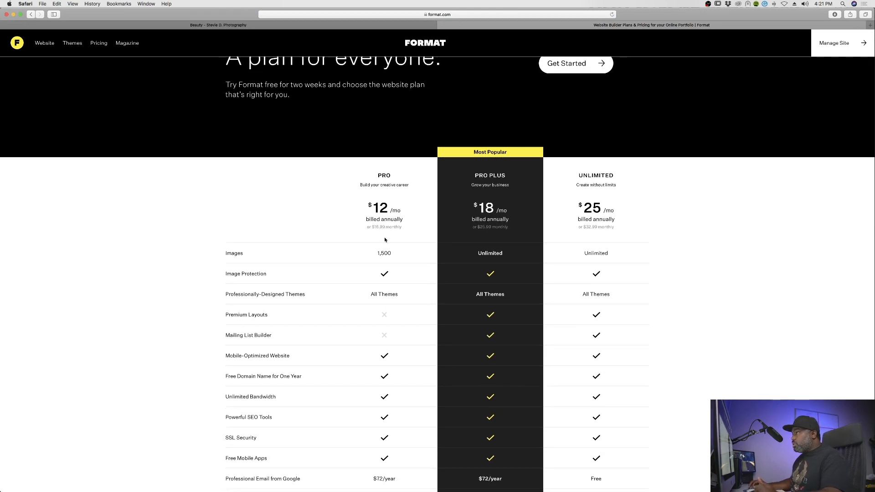
{"action": "scroll", "coordinate": [385, 240], "scroll_direction": "down", "scroll_amount": 1}
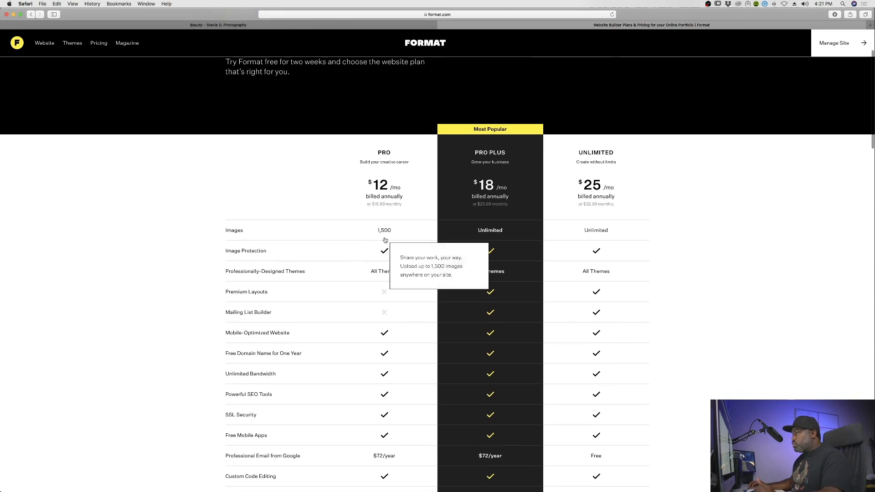
{"action": "scroll", "coordinate": [724, 325], "scroll_direction": "down", "scroll_amount": 5}
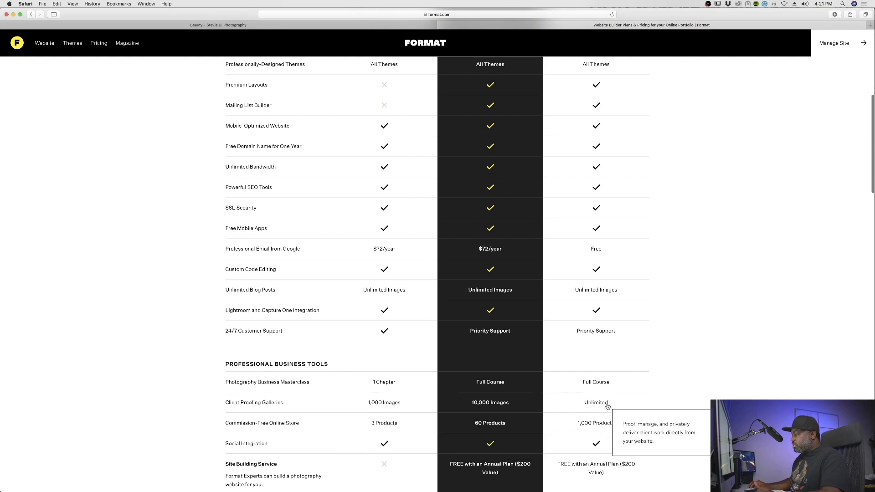
{"action": "scroll", "coordinate": [503, 380], "scroll_direction": "up", "scroll_amount": 5}
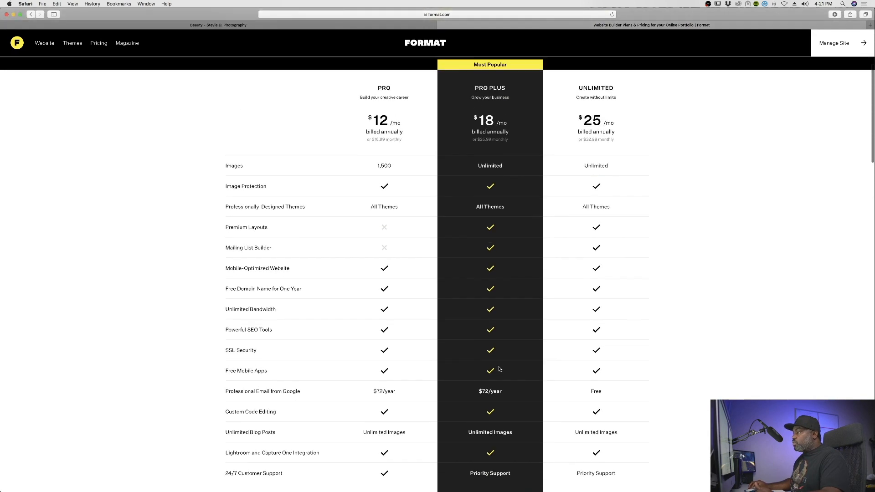
{"action": "scroll", "coordinate": [500, 369], "scroll_direction": "up", "scroll_amount": 2}
{"action": "scroll", "coordinate": [498, 370], "scroll_direction": "down", "scroll_amount": 7}
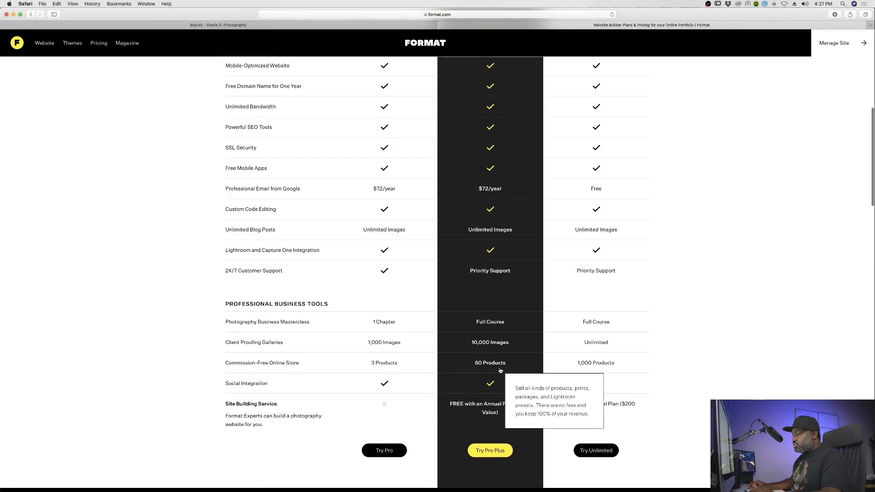
{"action": "scroll", "coordinate": [479, 343], "scroll_direction": "up", "scroll_amount": 2}
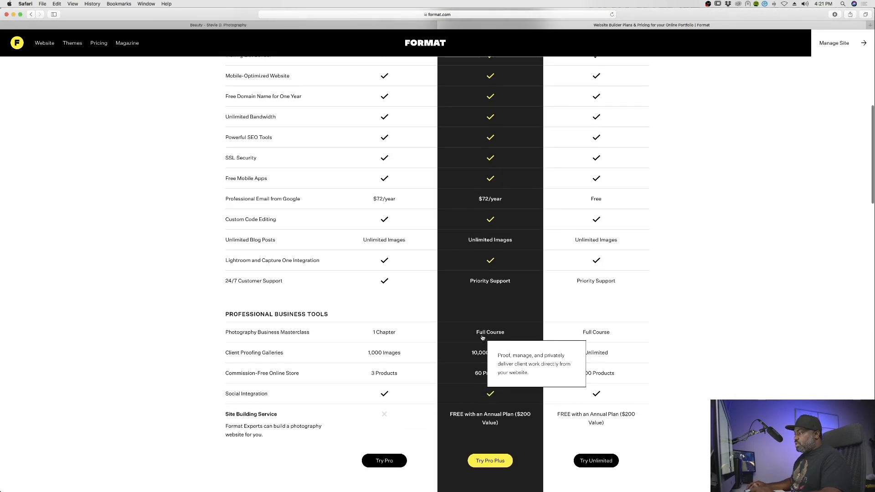
{"action": "scroll", "coordinate": [483, 337], "scroll_direction": "up", "scroll_amount": 5}
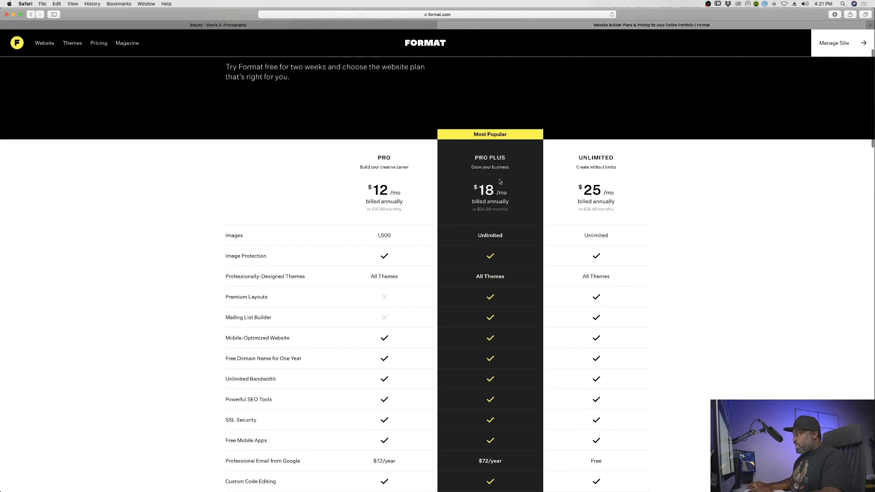
{"action": "scroll", "coordinate": [490, 301], "scroll_direction": "down", "scroll_amount": 6}
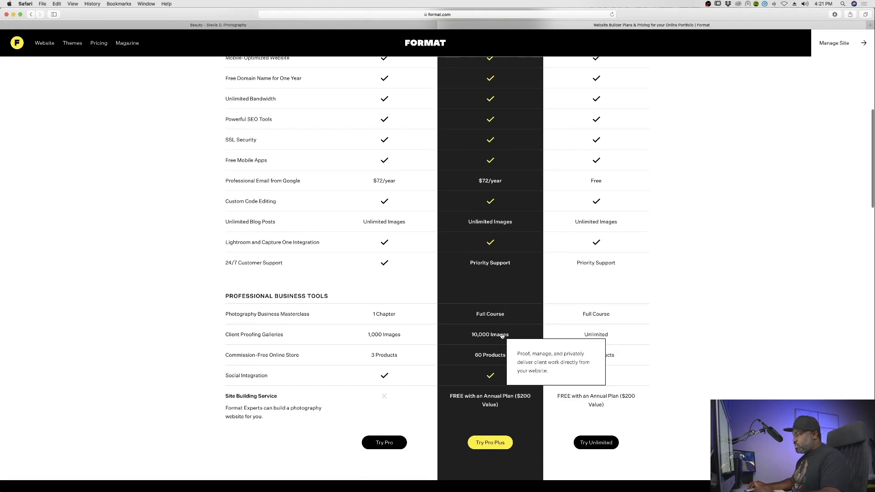
{"action": "scroll", "coordinate": [501, 336], "scroll_direction": "up", "scroll_amount": 8}
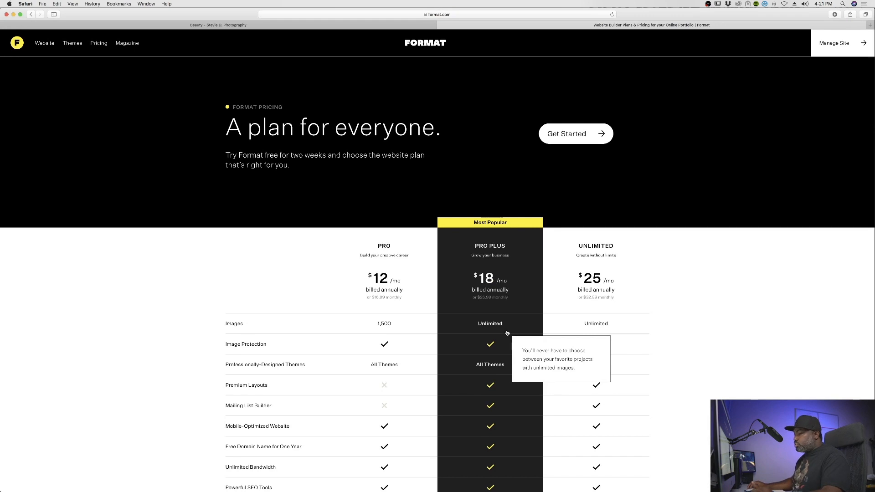
{"action": "scroll", "coordinate": [507, 332], "scroll_direction": "down", "scroll_amount": 3}
{"action": "scroll", "coordinate": [507, 332], "scroll_direction": "down", "scroll_amount": 2}
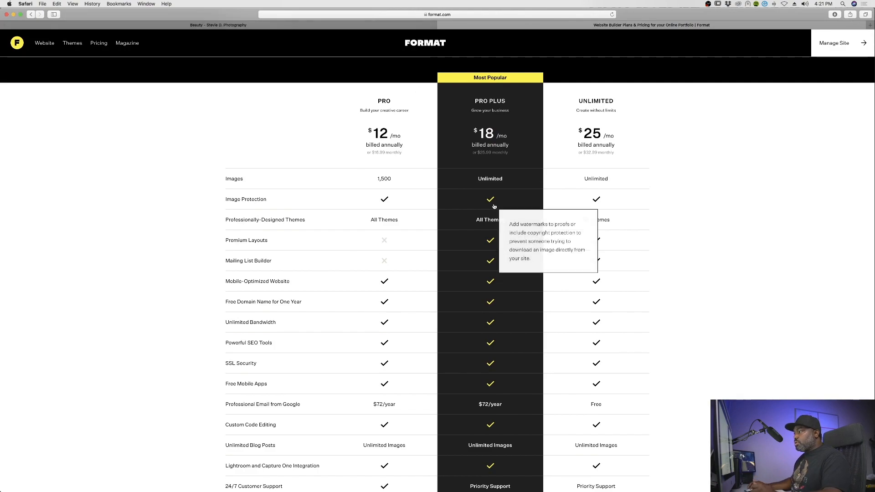
Open the newly published demo project from the Format proofing projects and go to its settings.
{"action": "left_click", "coordinate": [446, 482]}
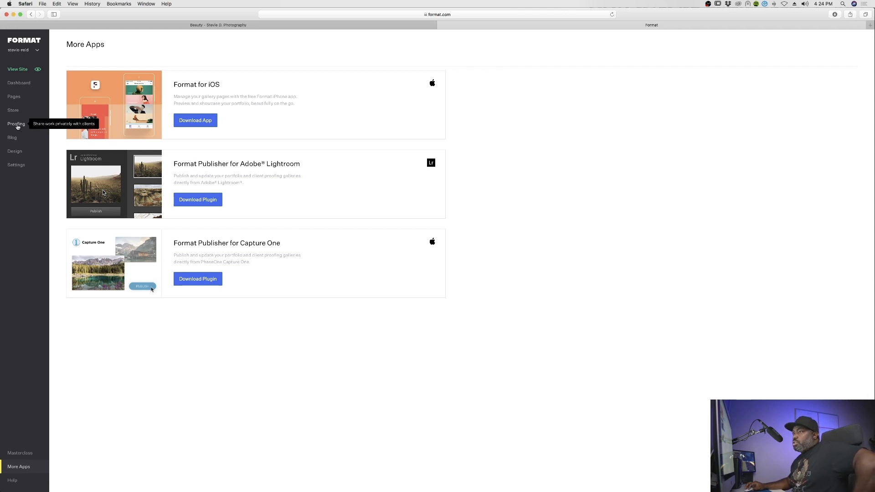
{"action": "left_click", "coordinate": [17, 126]}
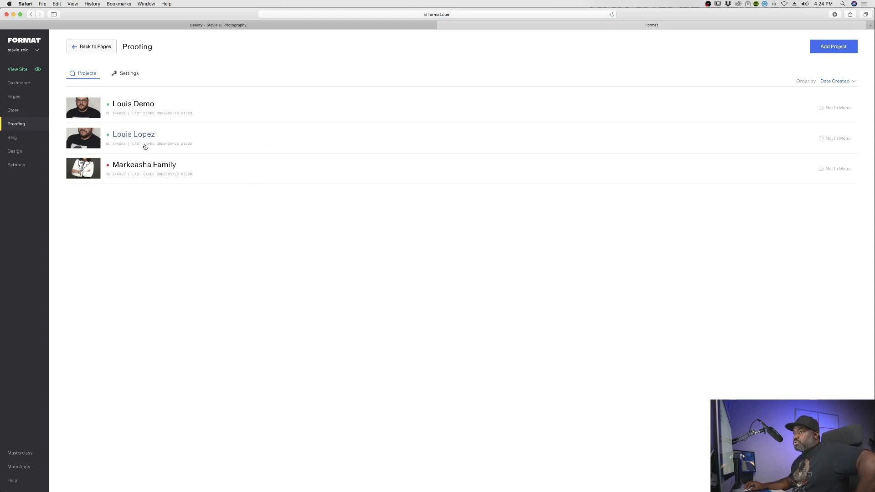
{"action": "left_click", "coordinate": [130, 105]}
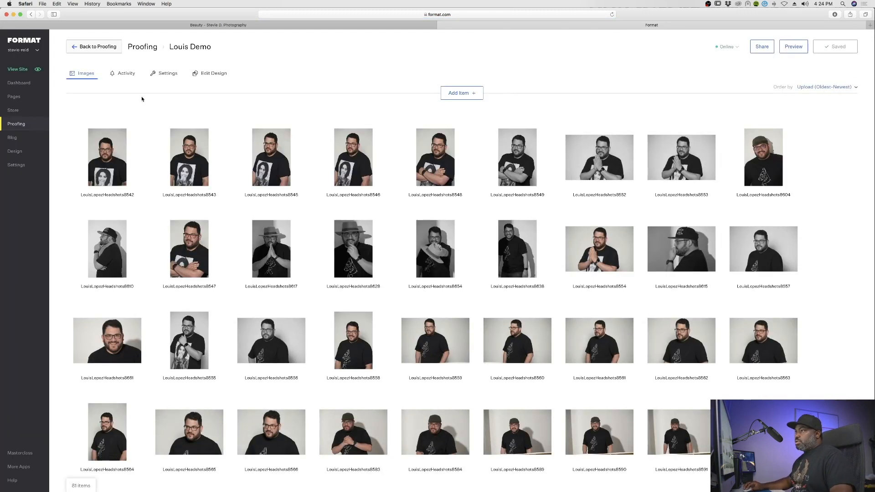
{"action": "left_click", "coordinate": [168, 74]}
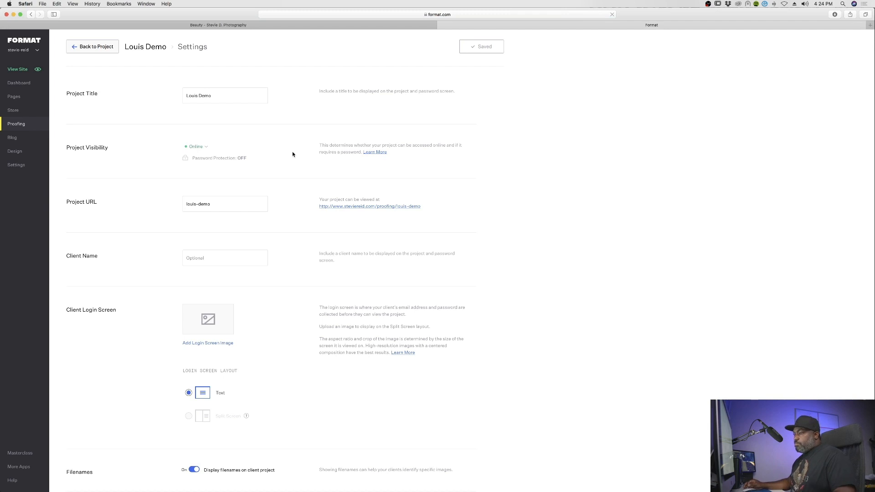
Fill in the project's client name with the client's first name followed by "Headshots".
{"action": "scroll", "coordinate": [292, 154], "scroll_direction": "down", "scroll_amount": 3}
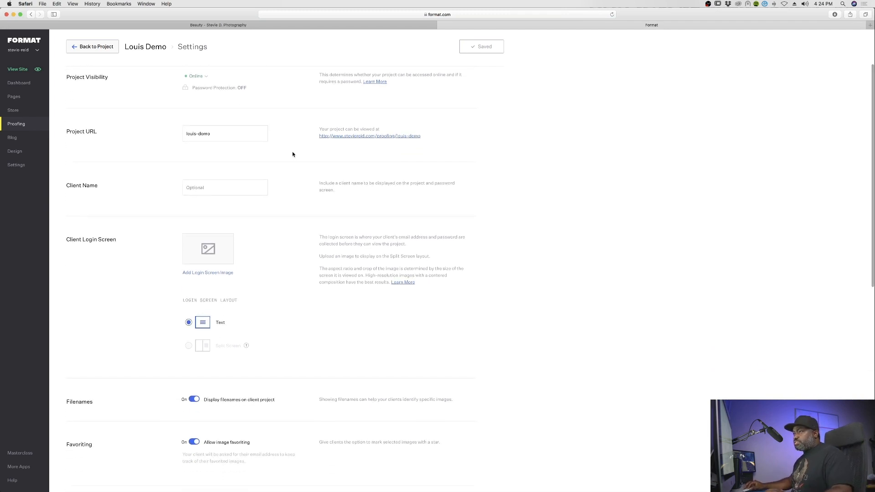
{"action": "left_click", "coordinate": [232, 188]}
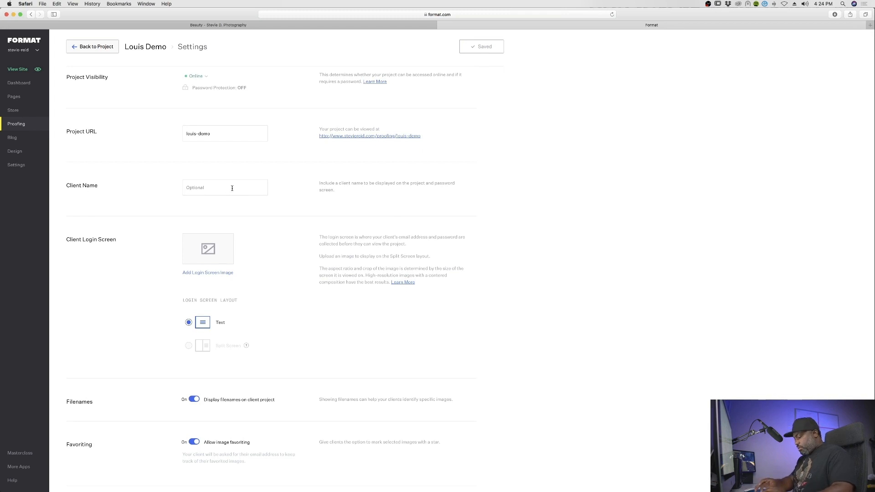
{"action": "type", "text": "Louid"}
{"action": "key", "text": "BackSpace"}
{"action": "key", "text": "BackSpace"}
{"action": "key", "text": "BackSpace"}
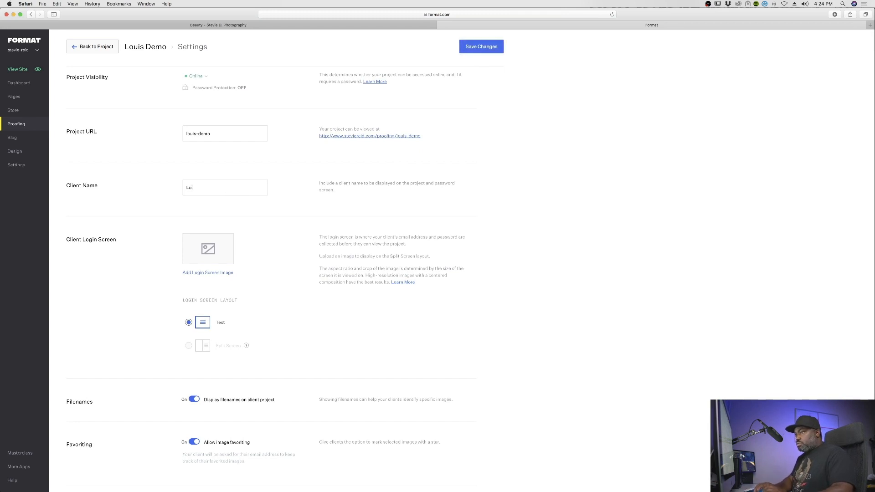
{"action": "type", "text": "uis Headshots"}
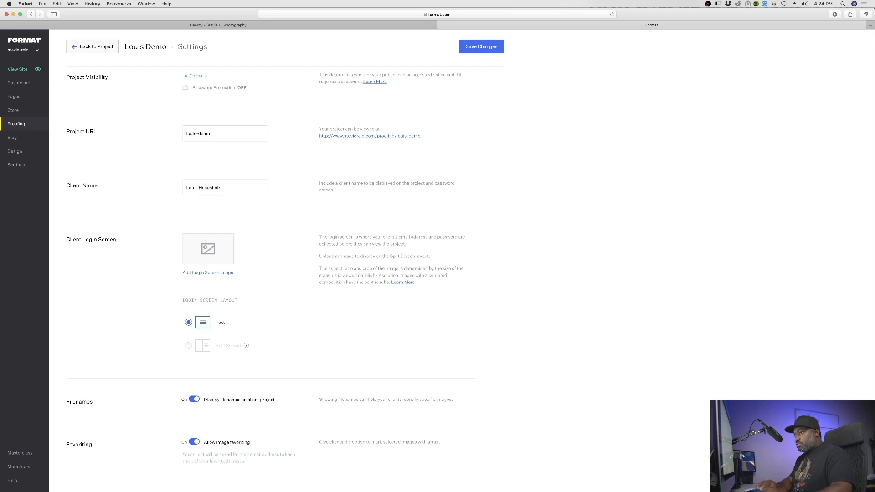
{"action": "scroll", "coordinate": [266, 274], "scroll_direction": "down", "scroll_amount": 2}
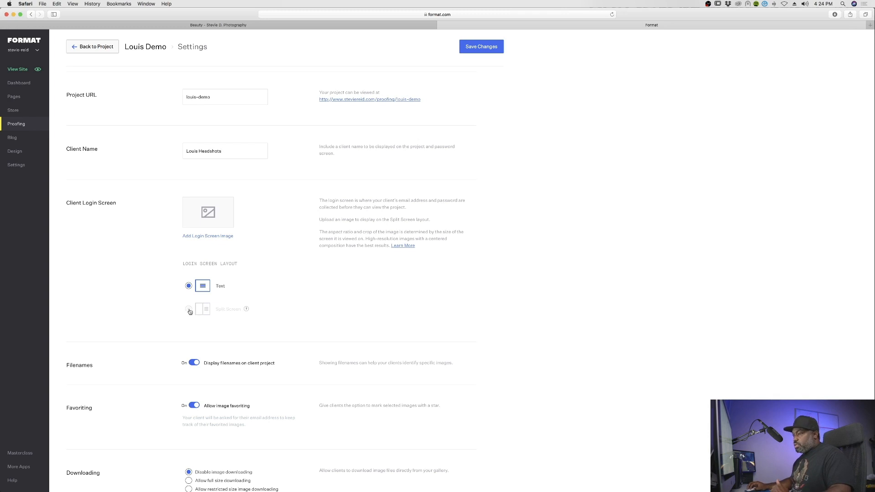
Import a black-and-white shot from the demo project's gallery as the client login screen image, choose the Split Screen layout and save.
{"action": "left_click", "coordinate": [206, 237]}
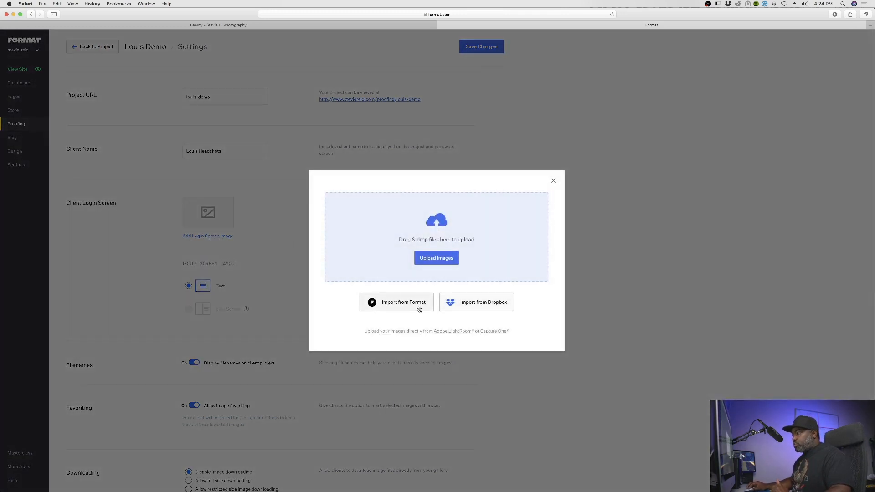
{"action": "left_click", "coordinate": [420, 310]}
{"action": "scroll", "coordinate": [406, 287], "scroll_direction": "down", "scroll_amount": 5}
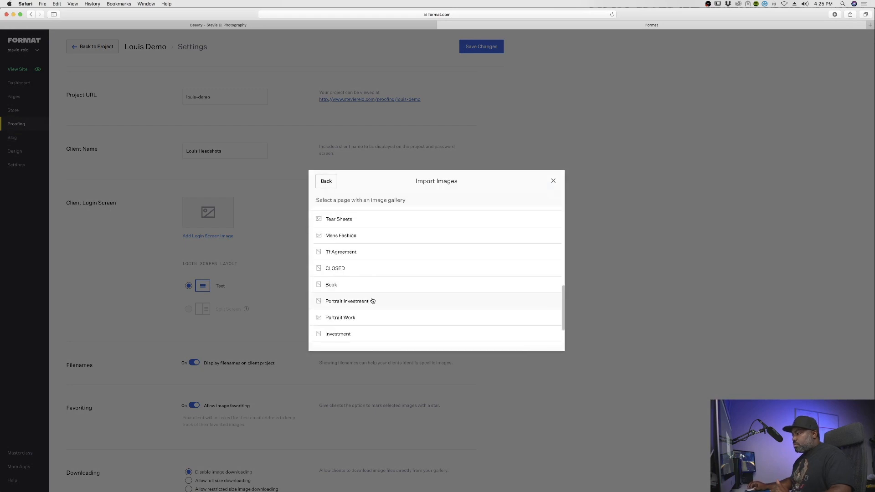
{"action": "left_click", "coordinate": [365, 335]}
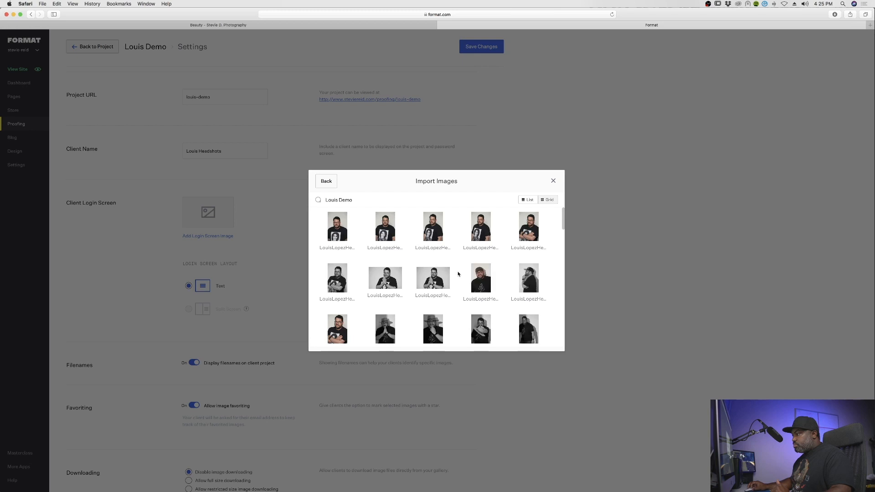
{"action": "left_click", "coordinate": [441, 278]}
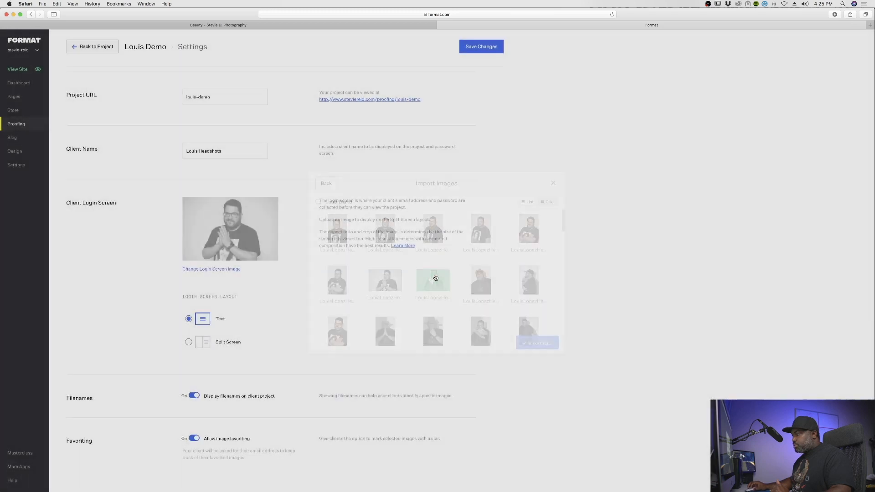
{"action": "left_click", "coordinate": [188, 342]}
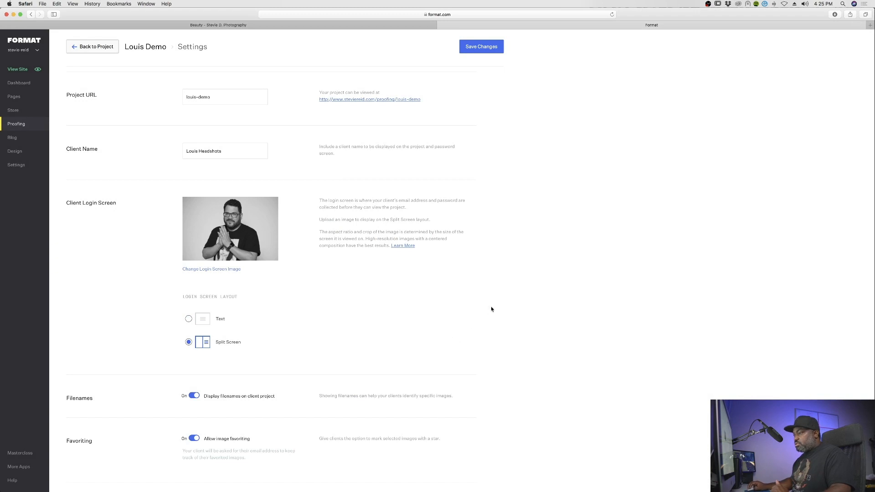
{"action": "left_click", "coordinate": [479, 47]}
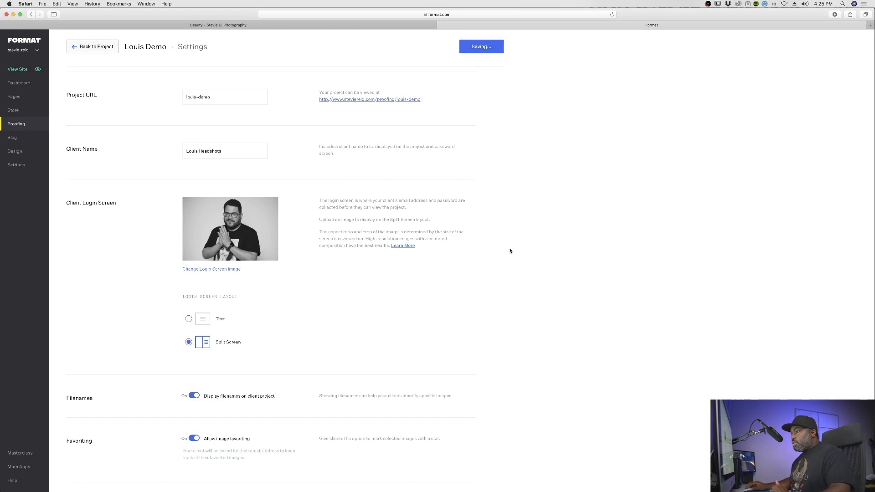
Try the full size downloading option for clients and set the project back to Disable image downloading.
{"action": "scroll", "coordinate": [510, 251], "scroll_direction": "down", "scroll_amount": 8}
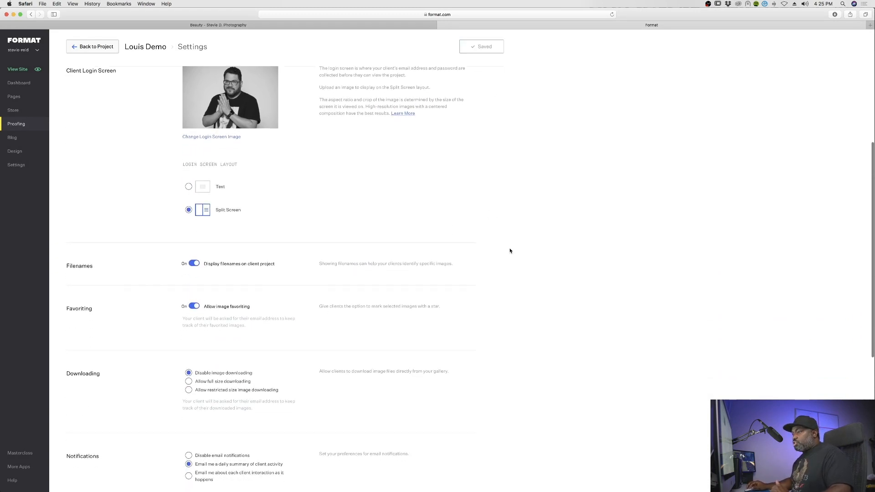
{"action": "scroll", "coordinate": [510, 251], "scroll_direction": "down", "scroll_amount": 2}
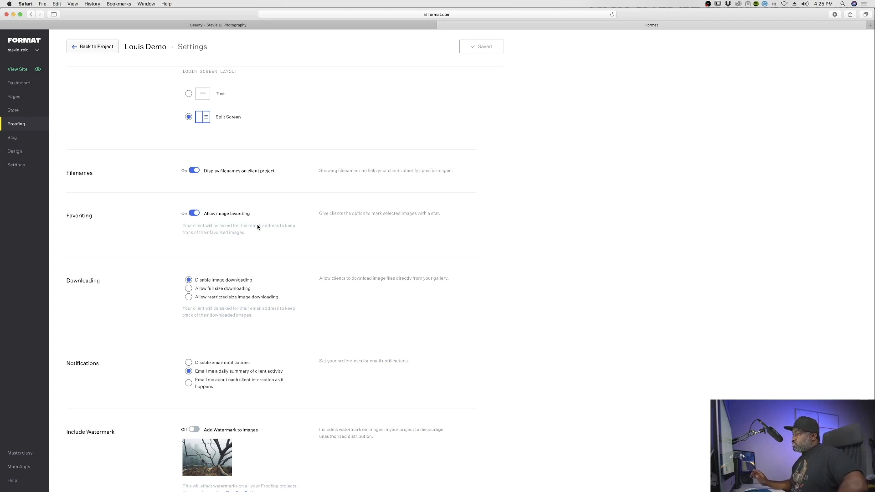
{"action": "scroll", "coordinate": [269, 278], "scroll_direction": "down", "scroll_amount": 2}
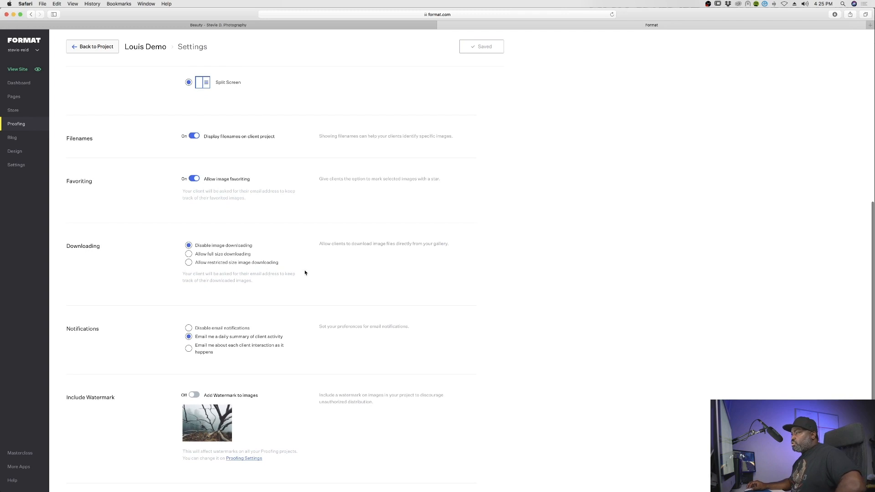
{"action": "scroll", "coordinate": [316, 269], "scroll_direction": "down", "scroll_amount": 1}
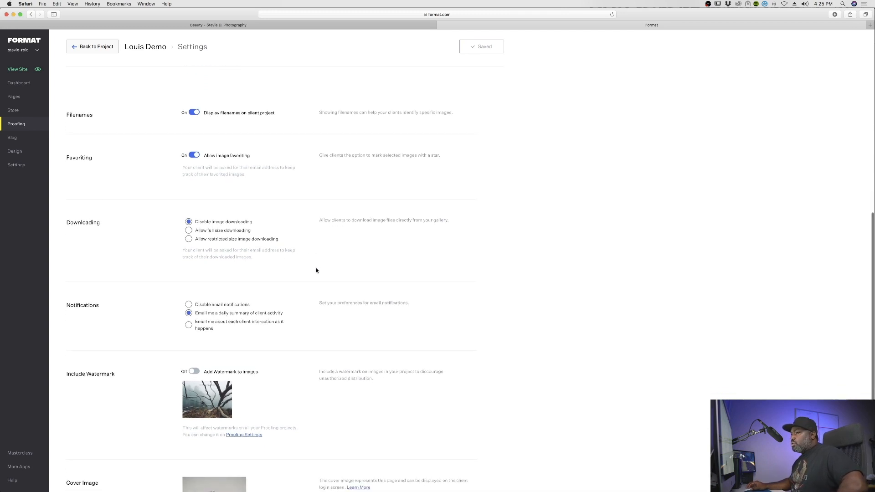
{"action": "scroll", "coordinate": [317, 271], "scroll_direction": "down", "scroll_amount": 1}
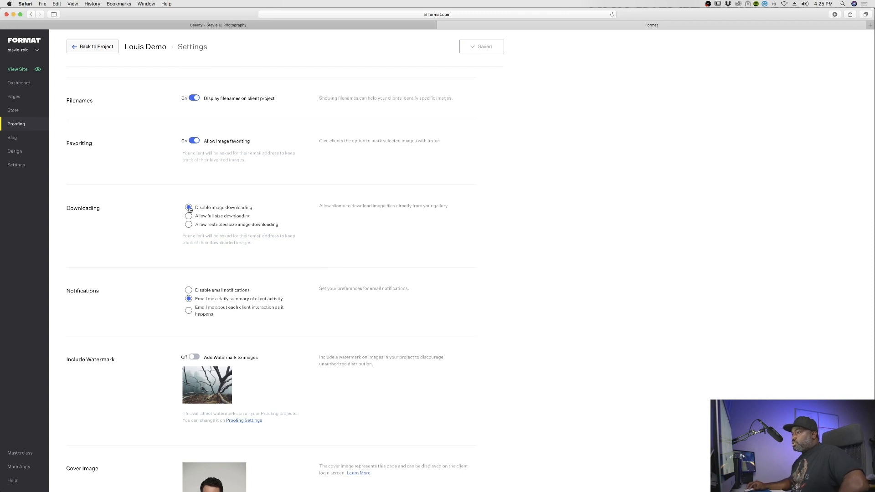
{"action": "left_click", "coordinate": [230, 218]}
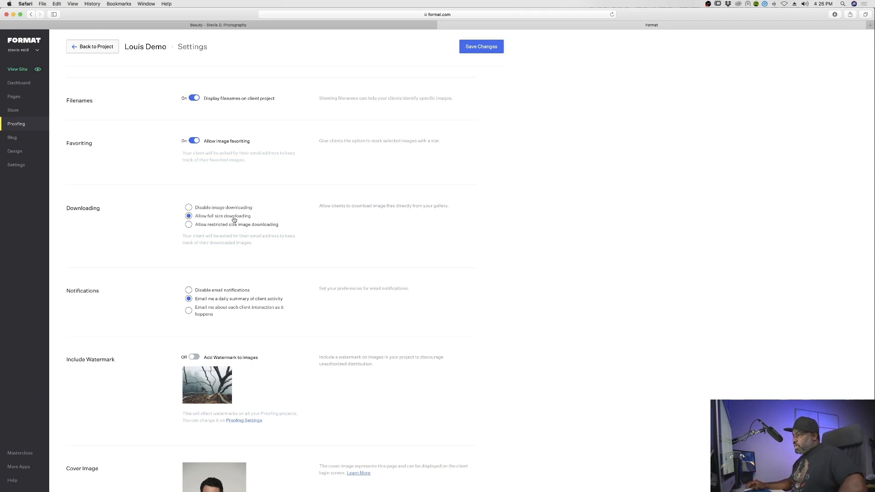
{"action": "left_click", "coordinate": [194, 208]}
Enable the watermark on the project's images and save the project settings.
{"action": "scroll", "coordinate": [410, 108], "scroll_direction": "down", "scroll_amount": 3}
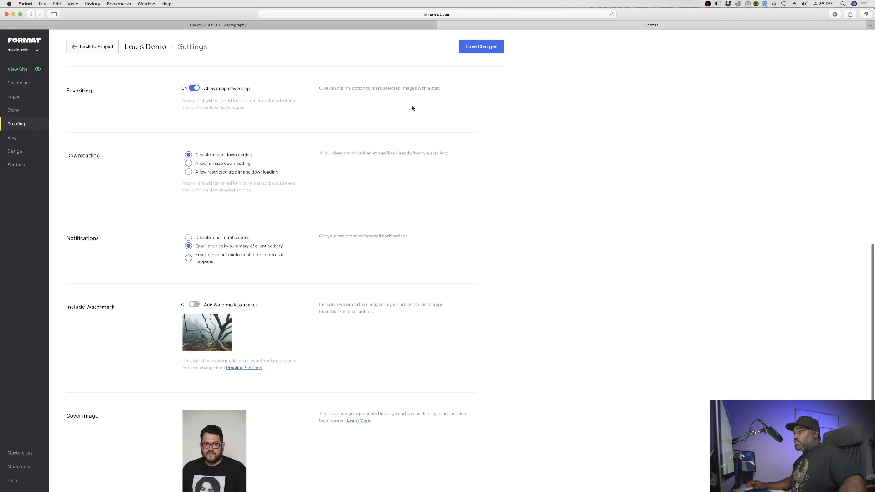
{"action": "scroll", "coordinate": [303, 203], "scroll_direction": "down", "scroll_amount": 2}
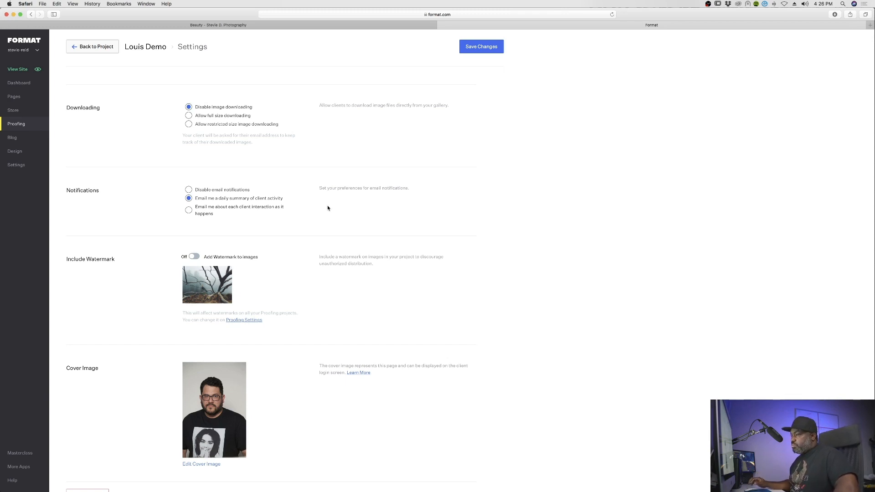
{"action": "scroll", "coordinate": [319, 251], "scroll_direction": "down", "scroll_amount": 1}
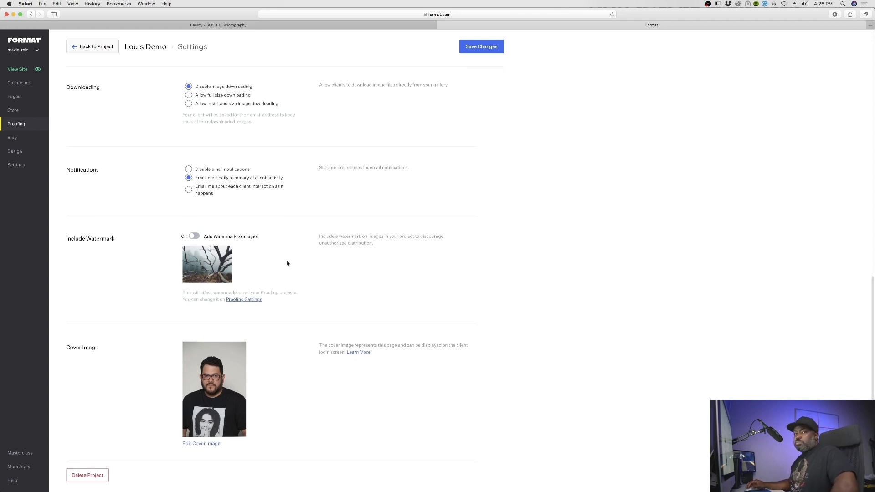
{"action": "left_click", "coordinate": [194, 237]}
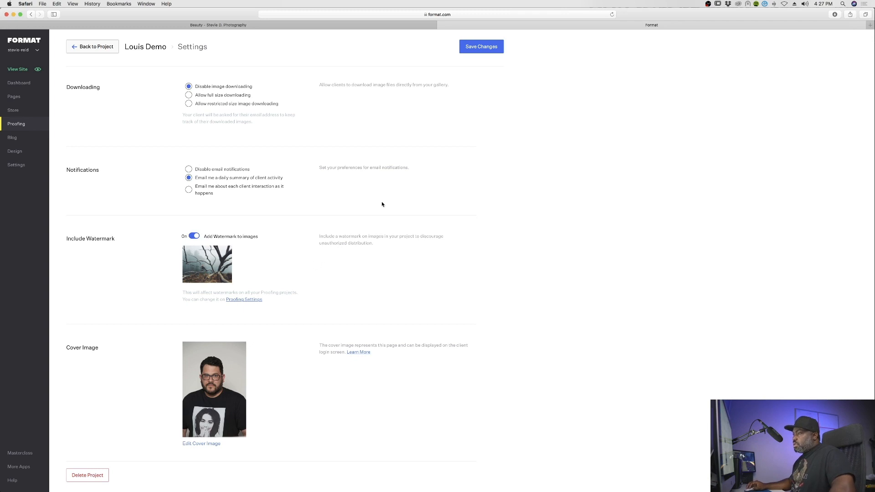
{"action": "left_click", "coordinate": [474, 47]}
From the proofing settings, try a text watermark with the photographer's name in the upper-left position, and leave the watermark editor without saving.
{"action": "left_click", "coordinate": [245, 300]}
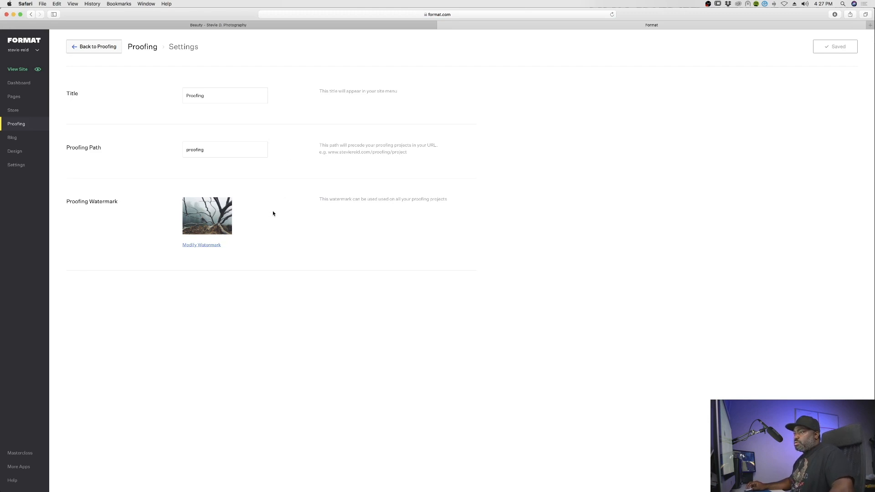
{"action": "left_click", "coordinate": [202, 246]}
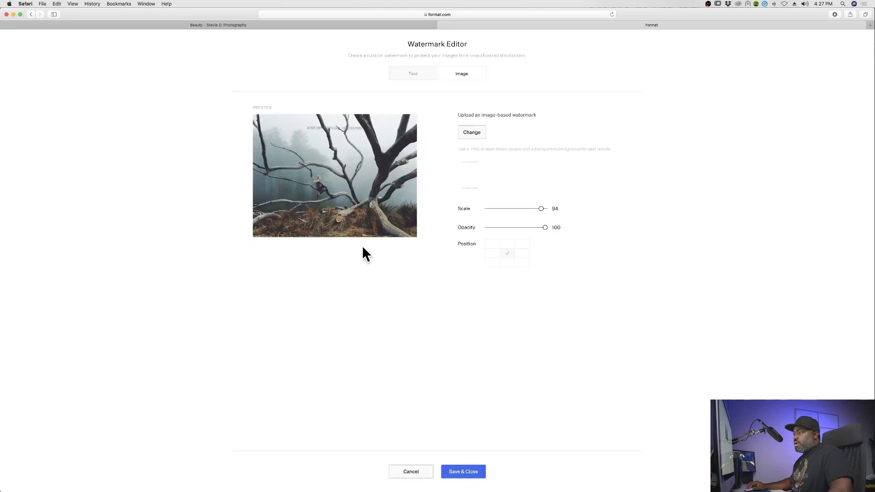
{"action": "left_click", "coordinate": [421, 76]}
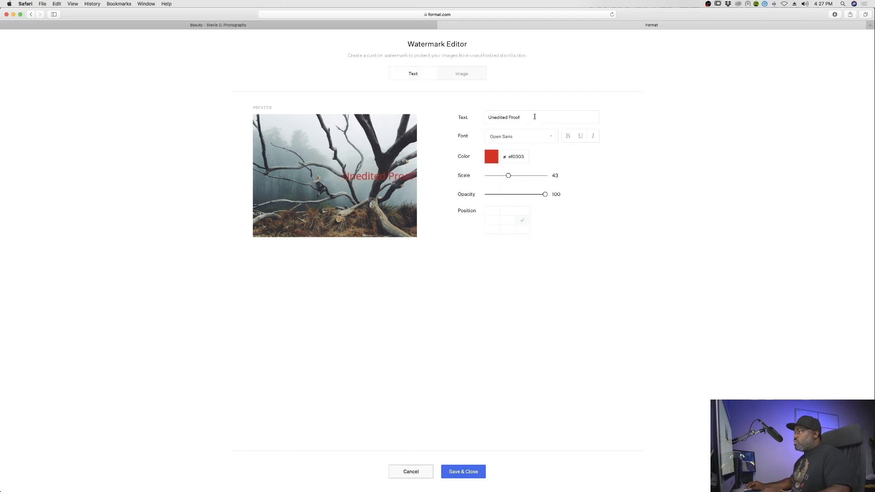
{"action": "left_click_drag", "start_coordinate": [534, 117], "coordinate": [487, 115]}
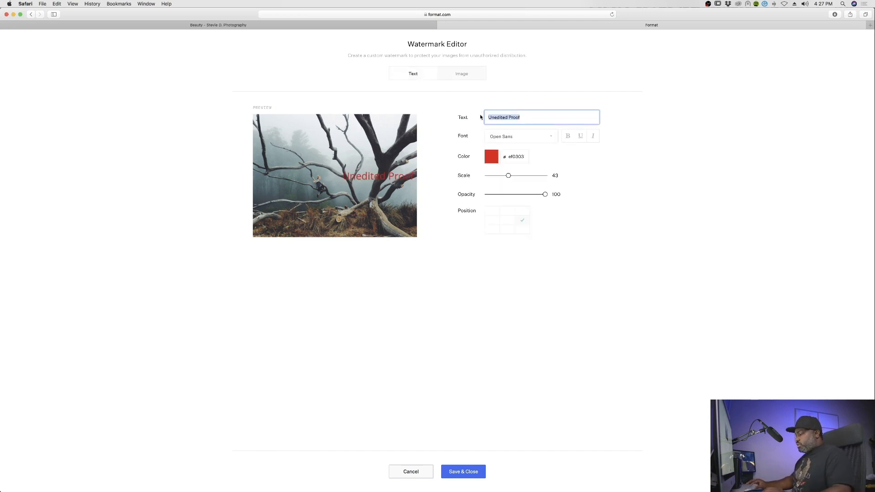
{"action": "type", "text": "STEVIE D"}
{"action": "left_click", "coordinate": [625, 164]}
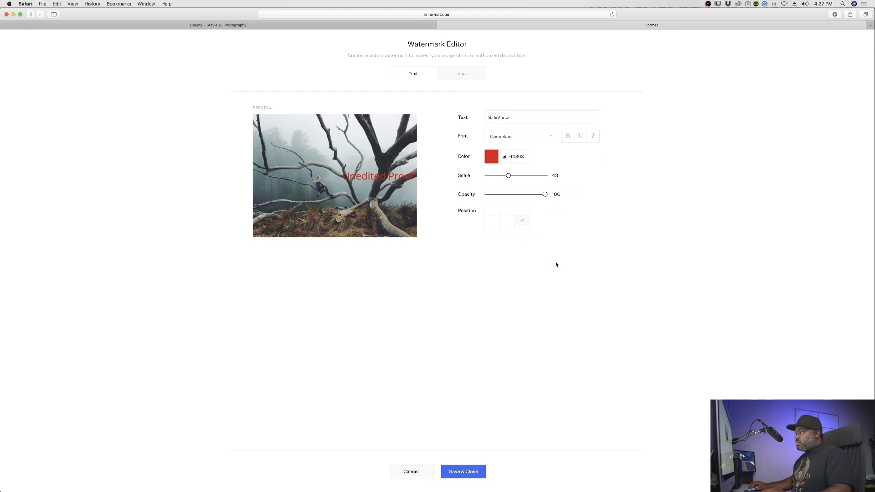
{"action": "left_click", "coordinate": [494, 213]}
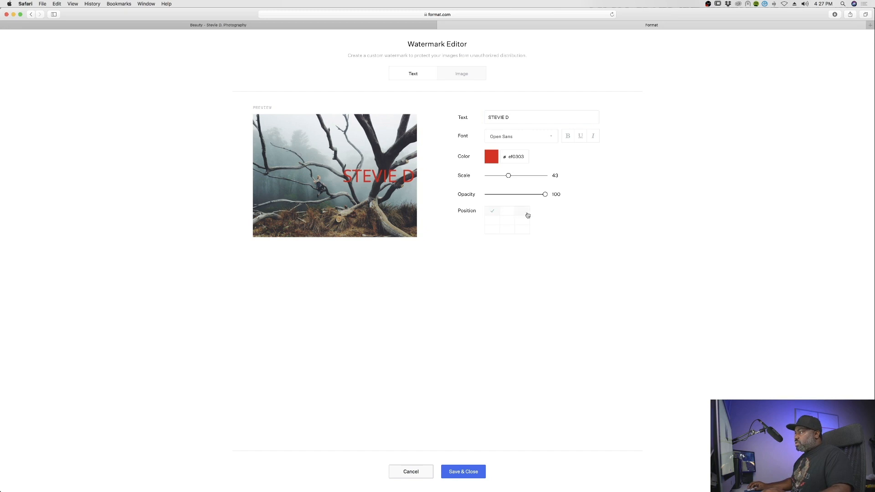
{"action": "left_click", "coordinate": [466, 76]}
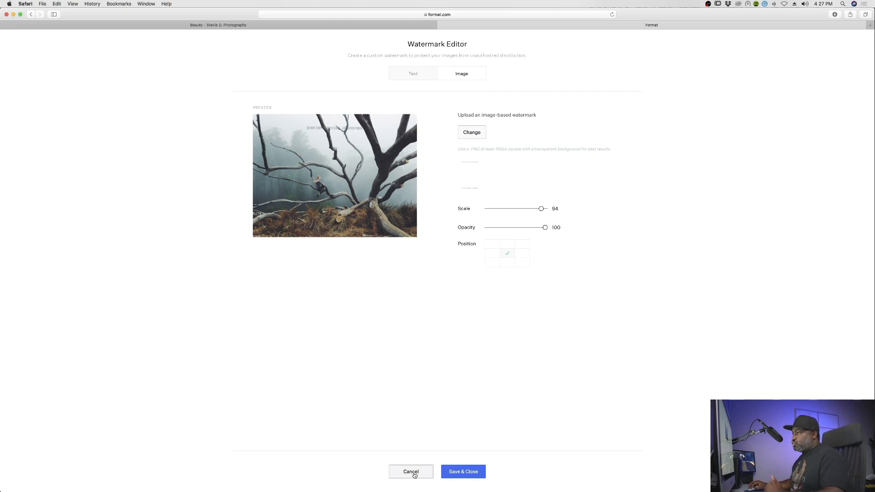
{"action": "left_click", "coordinate": [411, 473]}
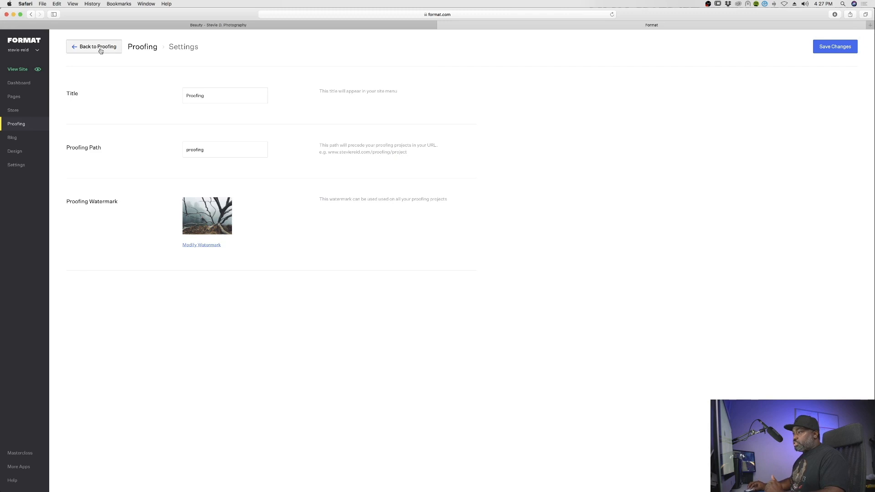
Save the general proofing settings and return to the demo project's own settings.
{"action": "left_click", "coordinate": [836, 46]}
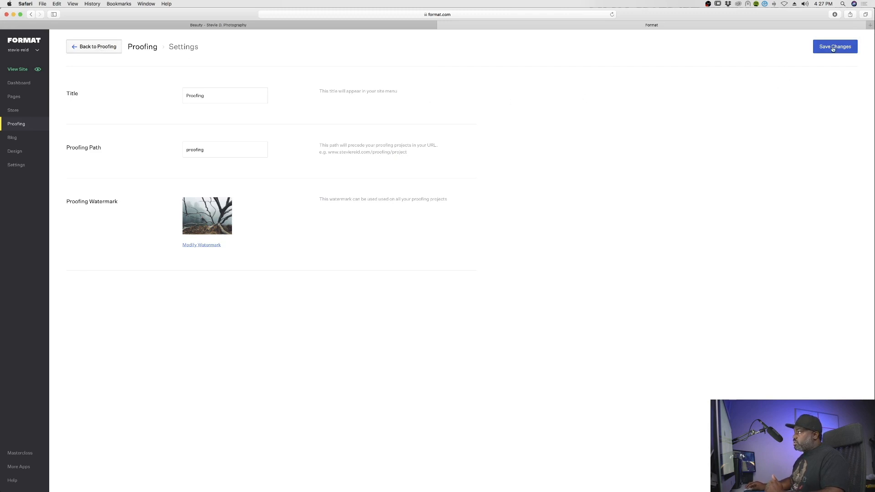
{"action": "left_click", "coordinate": [87, 47]}
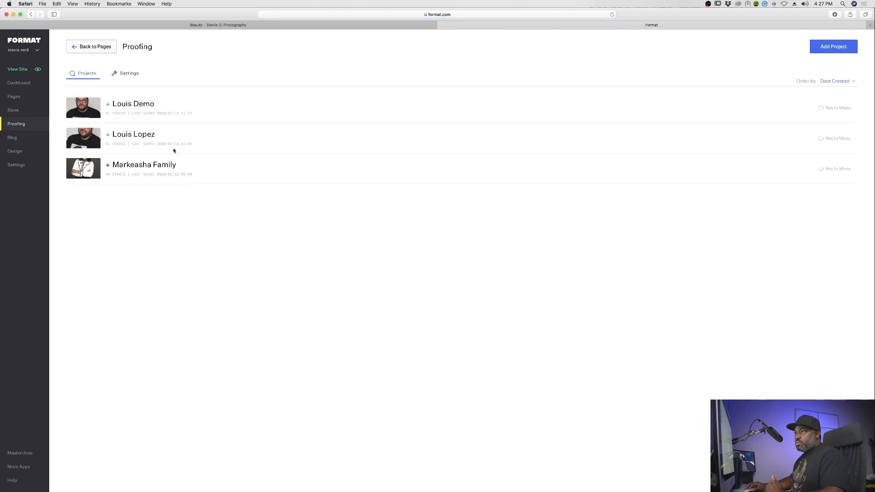
{"action": "left_click", "coordinate": [143, 104]}
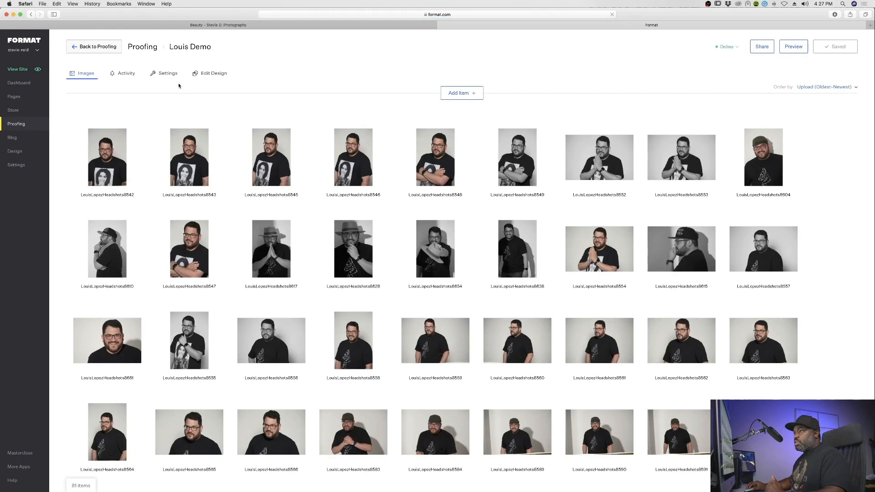
{"action": "left_click", "coordinate": [167, 73]}
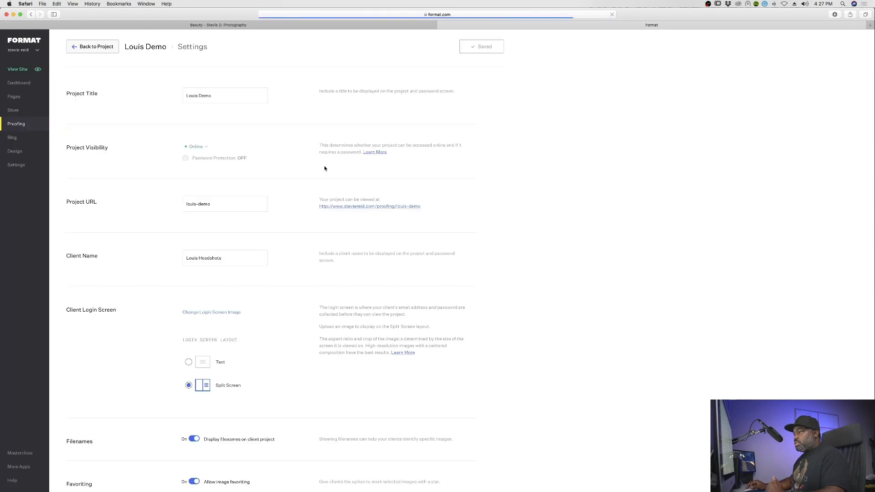
Start replacing the project's cover image by importing from the demo project's gallery in Format.
{"action": "scroll", "coordinate": [325, 168], "scroll_direction": "down", "scroll_amount": 10}
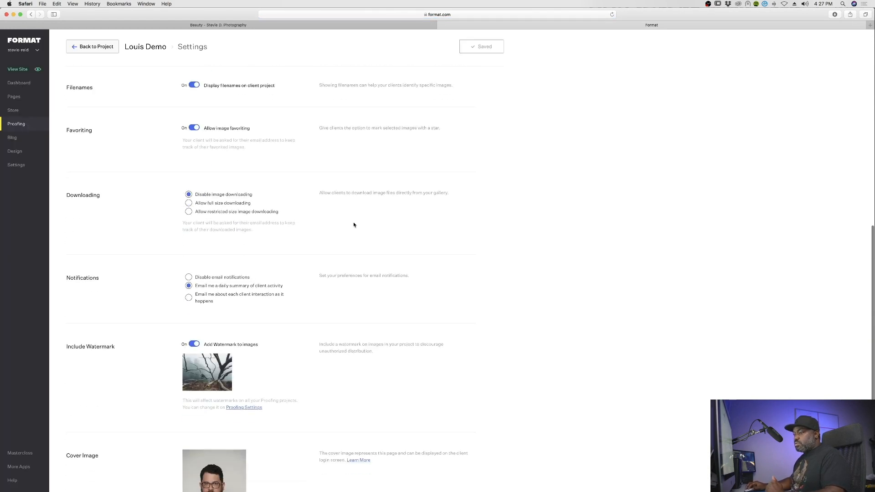
{"action": "scroll", "coordinate": [354, 226], "scroll_direction": "down", "scroll_amount": 3}
{"action": "scroll", "coordinate": [399, 310], "scroll_direction": "up", "scroll_amount": 2}
{"action": "scroll", "coordinate": [406, 351], "scroll_direction": "down", "scroll_amount": 2}
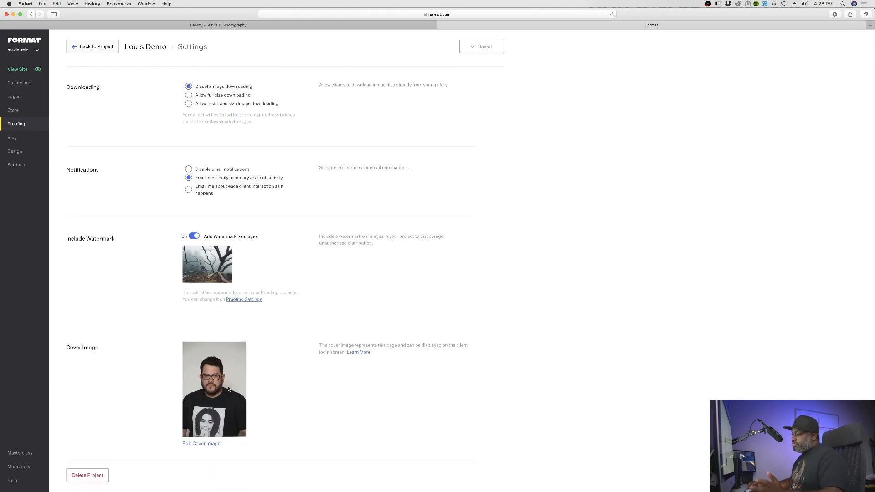
{"action": "left_click", "coordinate": [204, 444]}
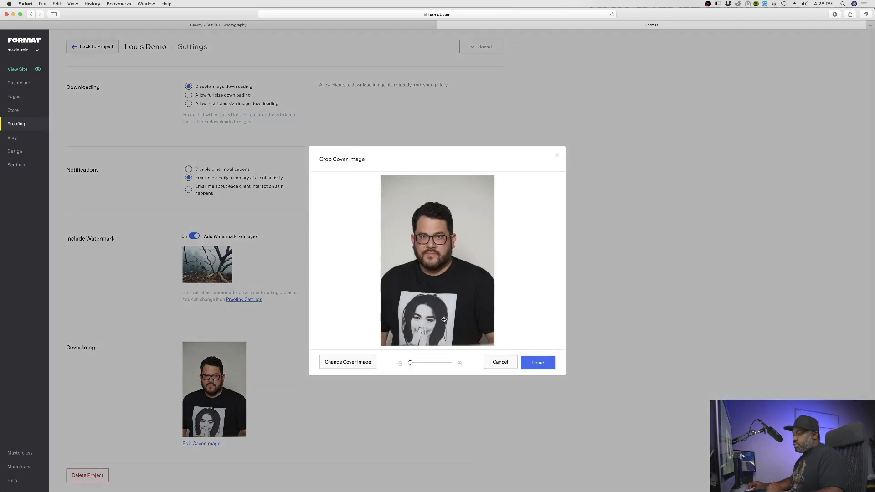
{"action": "left_click", "coordinate": [361, 362]}
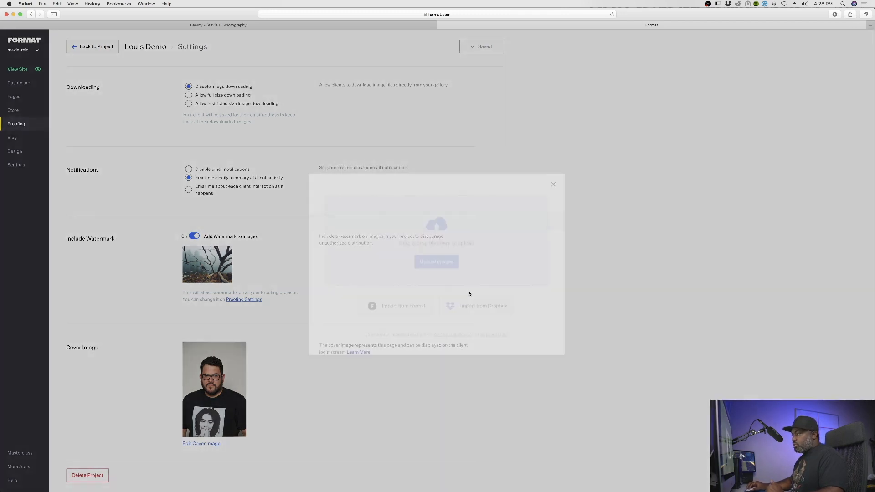
{"action": "left_click", "coordinate": [416, 307]}
{"action": "scroll", "coordinate": [371, 287], "scroll_direction": "down", "scroll_amount": 3}
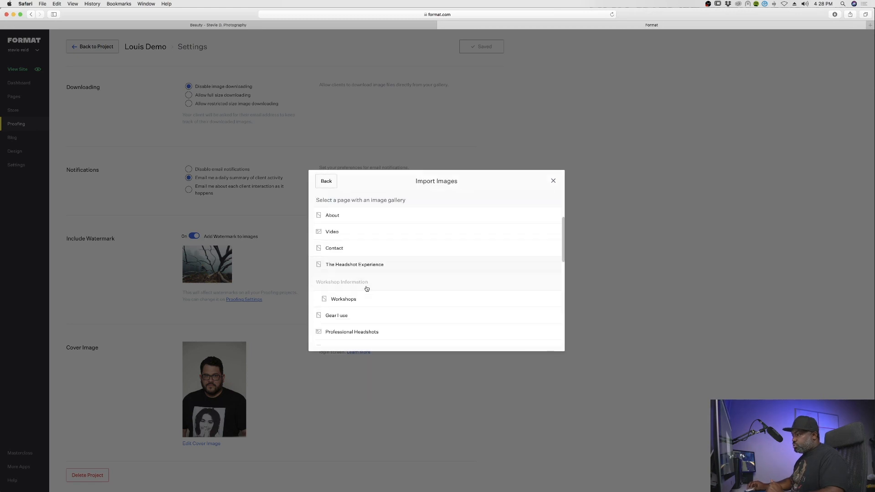
{"action": "scroll", "coordinate": [370, 310], "scroll_direction": "down", "scroll_amount": 1}
{"action": "left_click", "coordinate": [371, 336]}
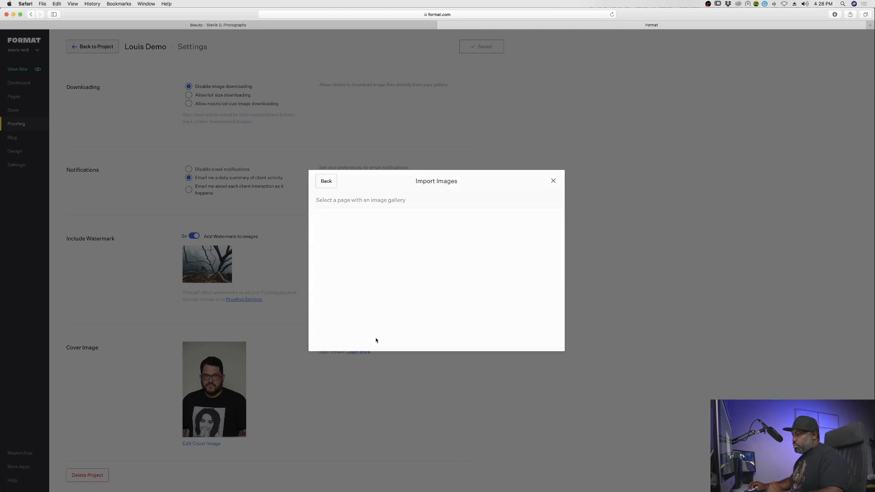
Use the black-and-white hat portrait with a hand on the chin as the cover image and save the project settings.
{"action": "scroll", "coordinate": [434, 256], "scroll_direction": "down", "scroll_amount": 3}
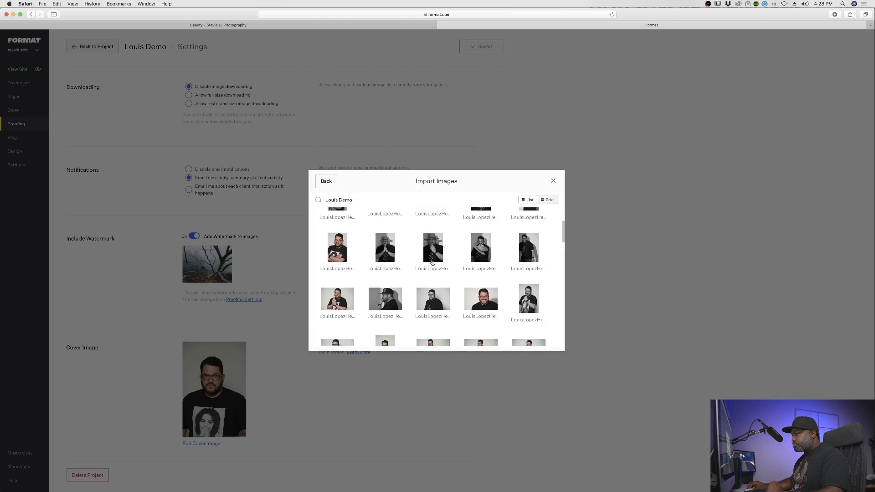
{"action": "left_click", "coordinate": [435, 247]}
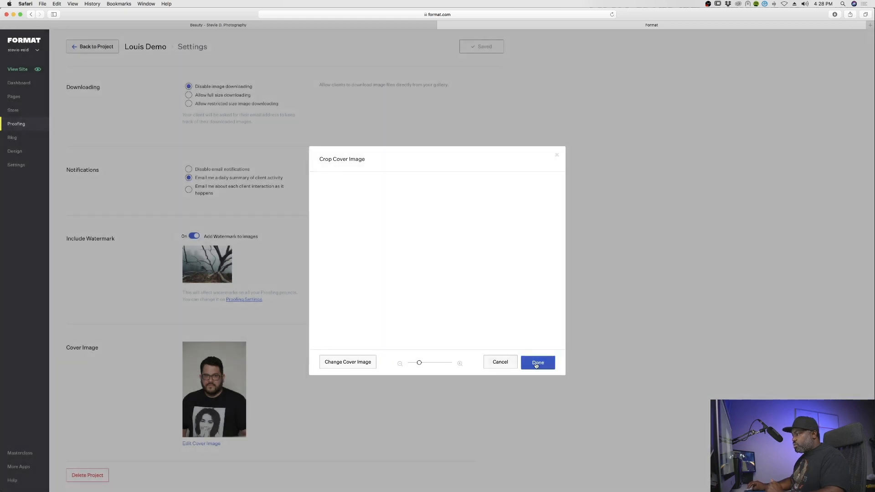
{"action": "left_click", "coordinate": [537, 364]}
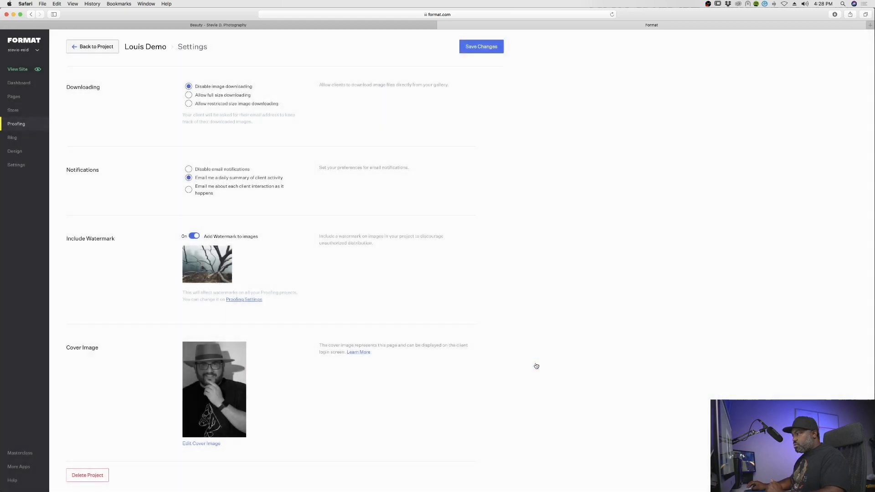
{"action": "left_click", "coordinate": [475, 54]}
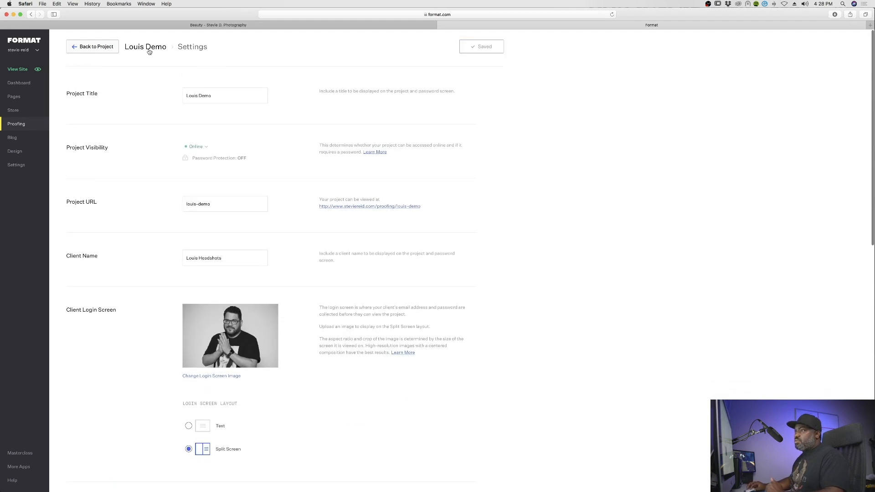
Return to the project and start sharing it by email, entering the client's email address and the subject "Link to proofs".
{"action": "left_click", "coordinate": [93, 47]}
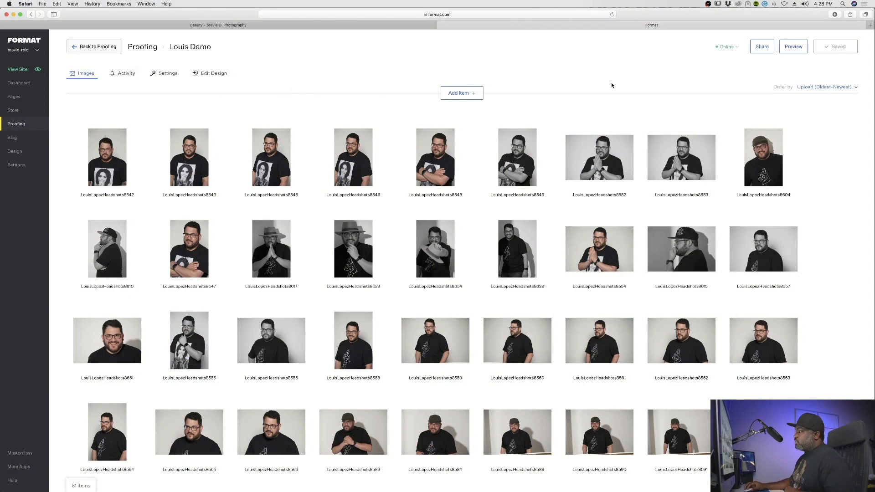
{"action": "left_click", "coordinate": [757, 50]}
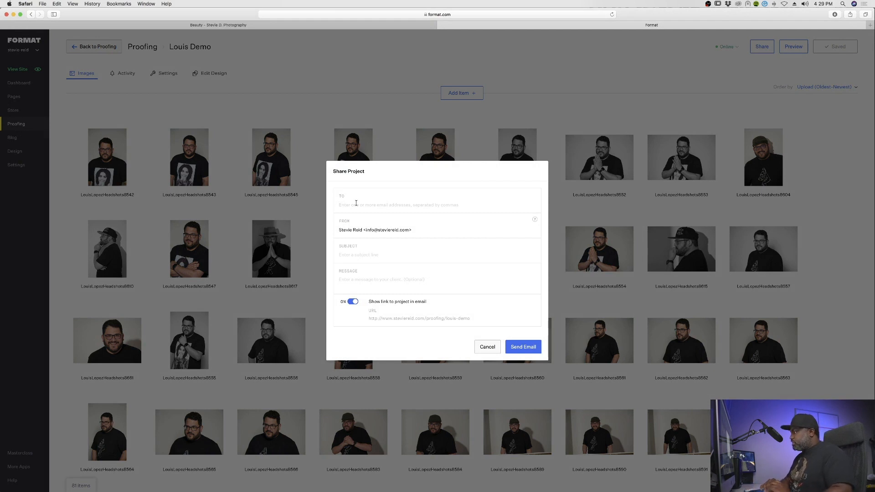
{"action": "left_click", "coordinate": [356, 204]}
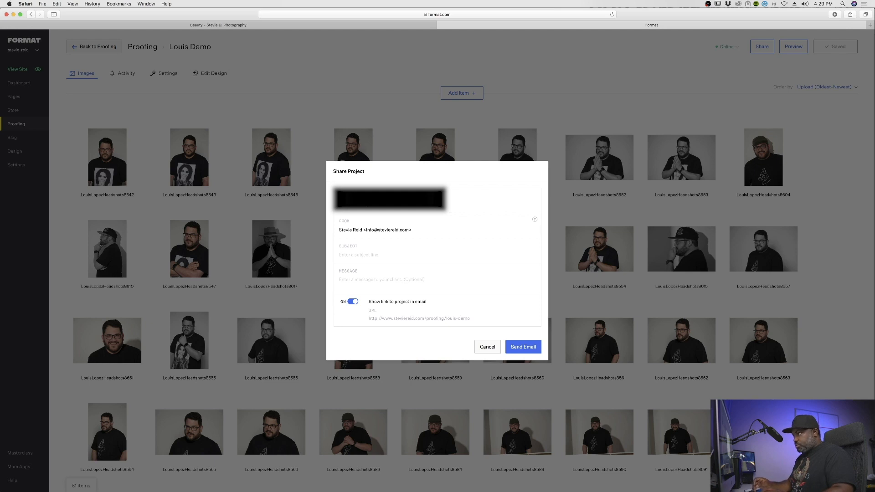
{"action": "type", "text": "L"}
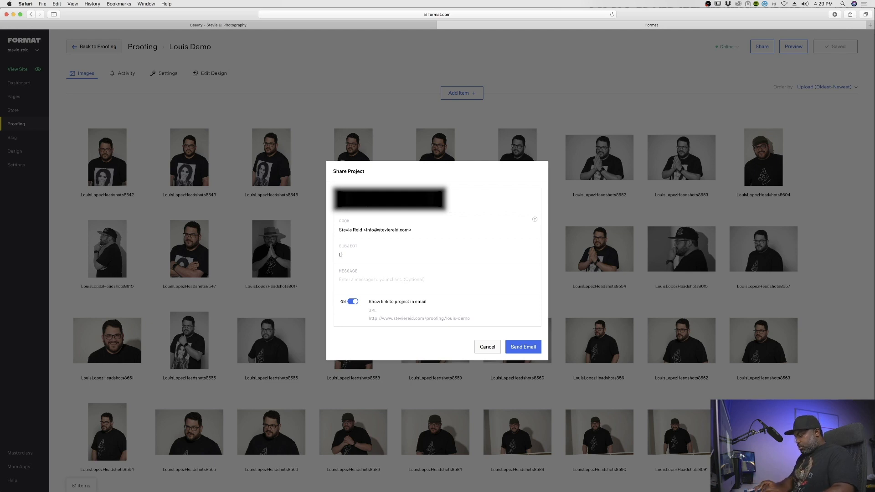
{"action": "type", "text": "ink TO"}
{"action": "key", "text": "BackSpace"}
{"action": "key", "text": "BackSpace"}
{"action": "type", "text": "to proofs"}
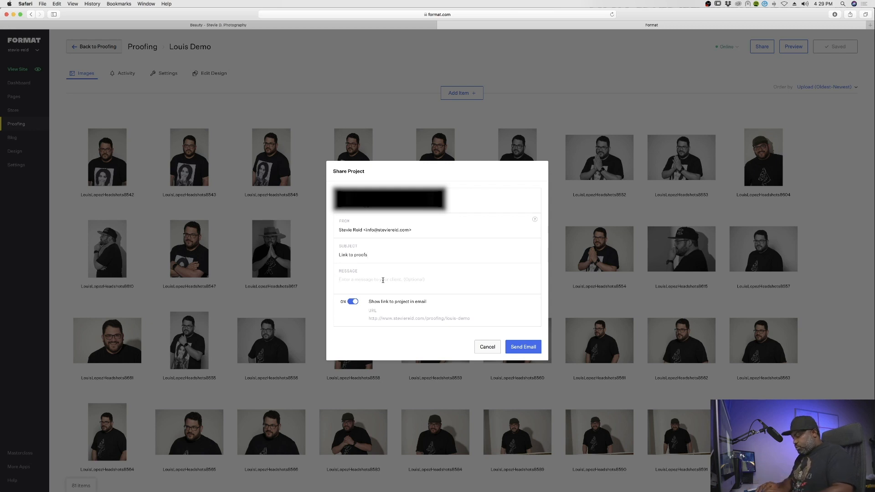
Write the message "Hey Jive Turkey here are your images, please select 3 or I'll be forced to thrash you." and sign it with the photographer's first name.
{"action": "type", "text": "Hey Jive Turkey here are your images, please select 3"}
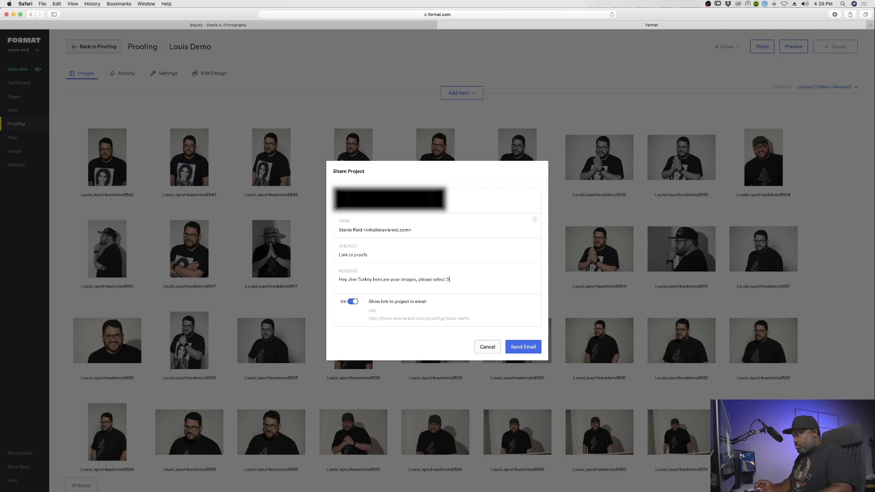
{"action": "type", "text": "be forced to th"}
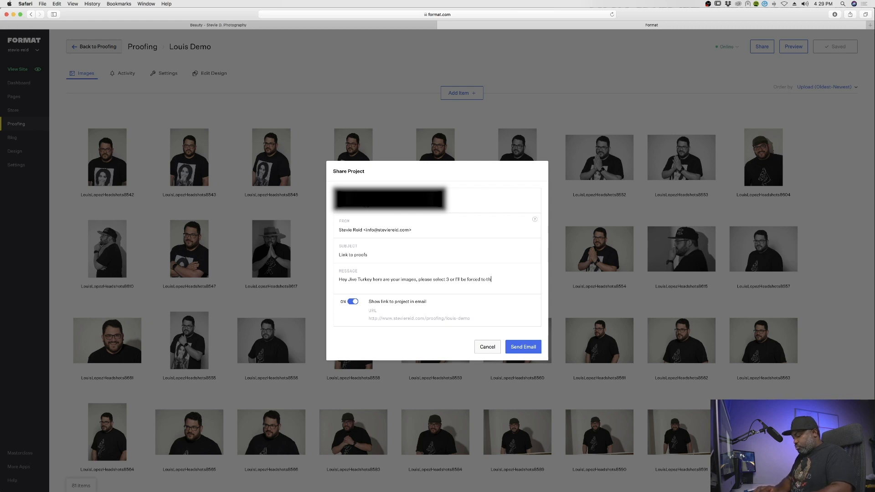
{"action": "type", "text": "rash you."}
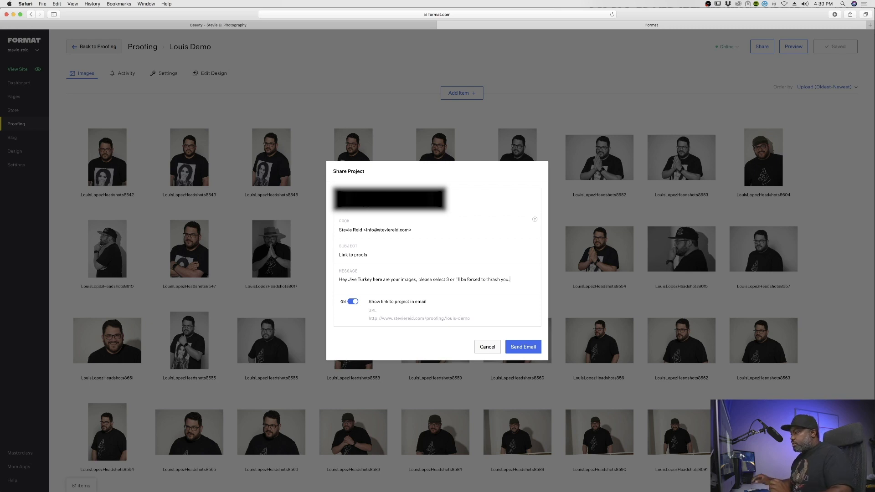
{"action": "key", "text": "Return"}
{"action": "type", "text": "Stevie"}
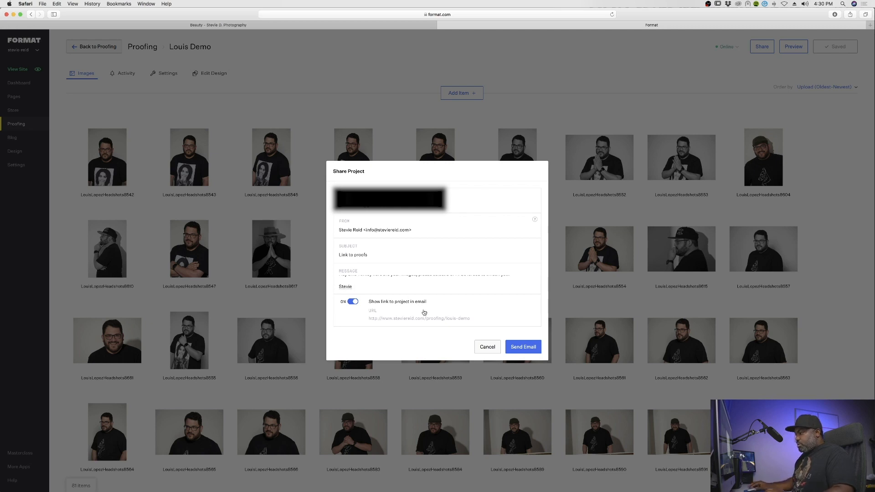
Try hiding the project link, set it back to shown, send the share email and close the dialog.
{"action": "left_click", "coordinate": [353, 302]}
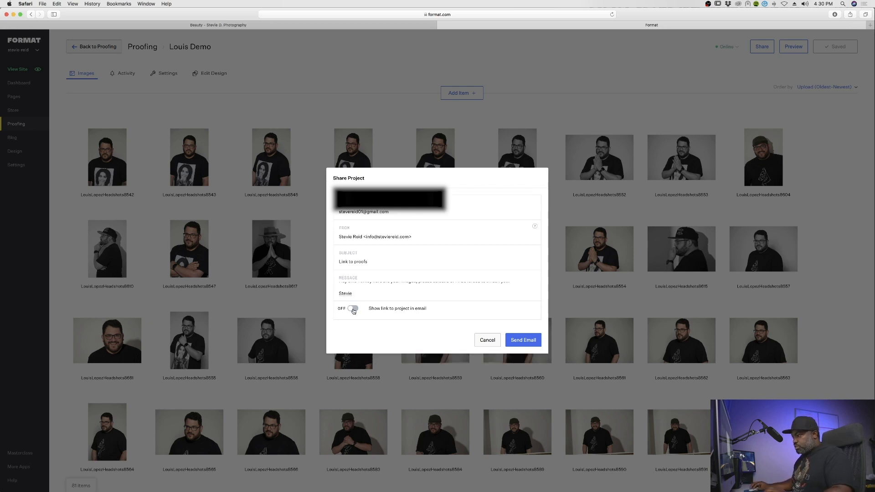
{"action": "left_click", "coordinate": [353, 310]}
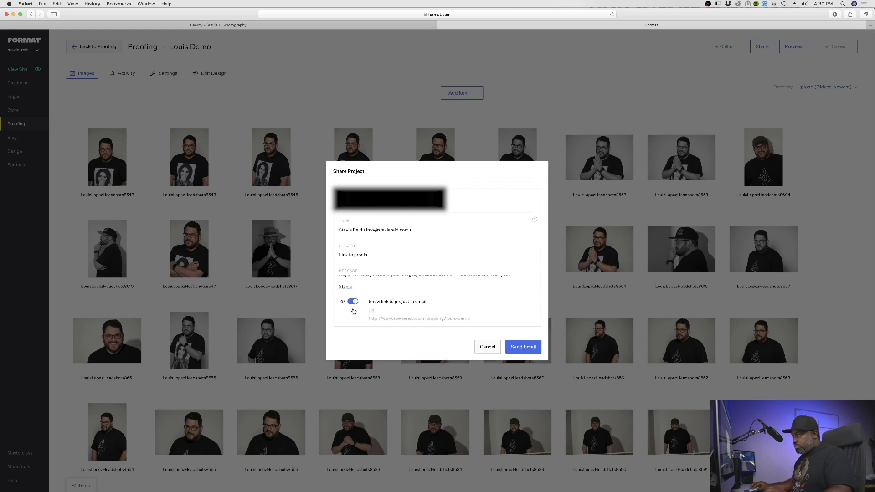
{"action": "left_click", "coordinate": [523, 348]}
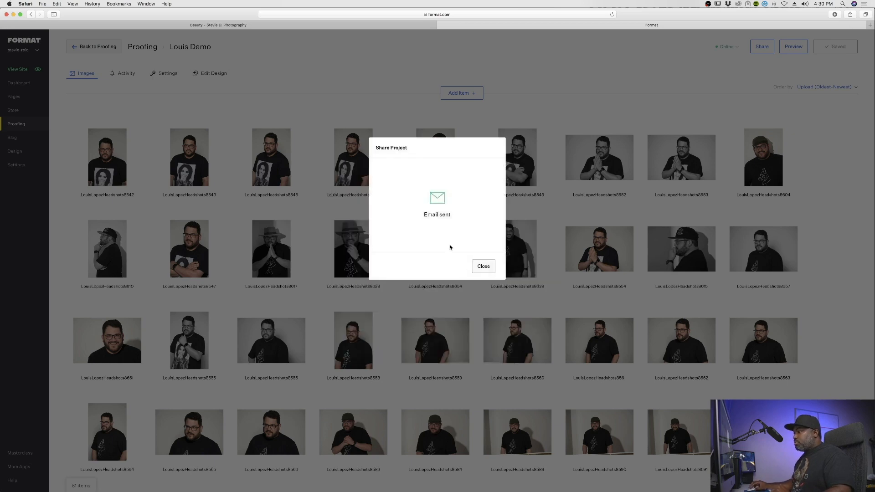
{"action": "left_click", "coordinate": [482, 267]}
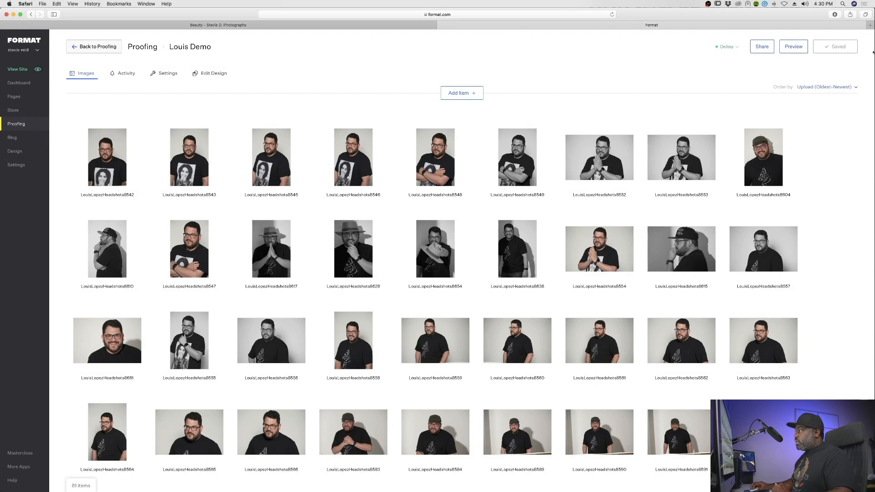
Switch to Gmail in a new browser tab, view the "Link to proofs" email and follow its View Images link.
{"action": "left_click", "coordinate": [871, 26]}
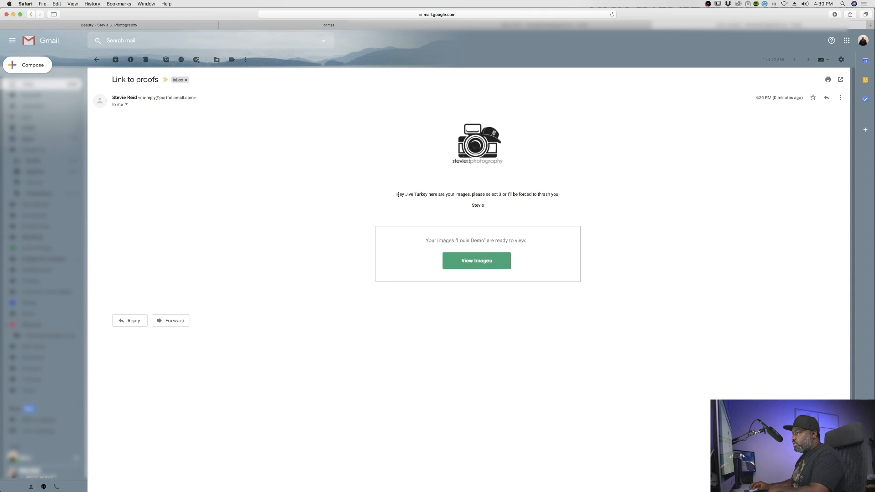
{"action": "scroll", "coordinate": [396, 196], "scroll_direction": "down", "scroll_amount": 1}
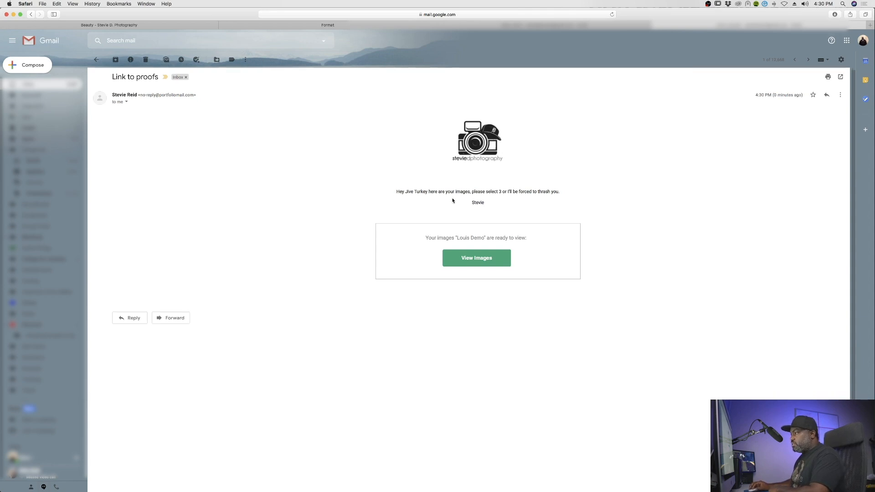
{"action": "scroll", "coordinate": [453, 199], "scroll_direction": "up", "scroll_amount": 1}
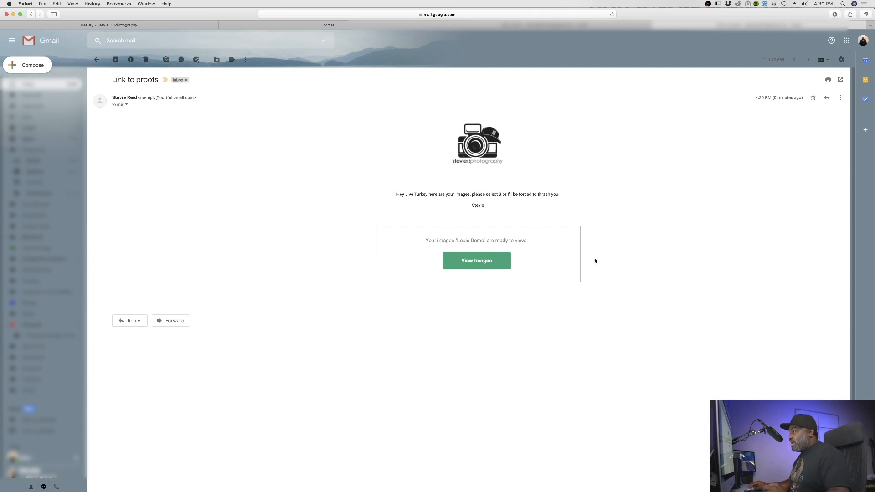
{"action": "left_click", "coordinate": [487, 265]}
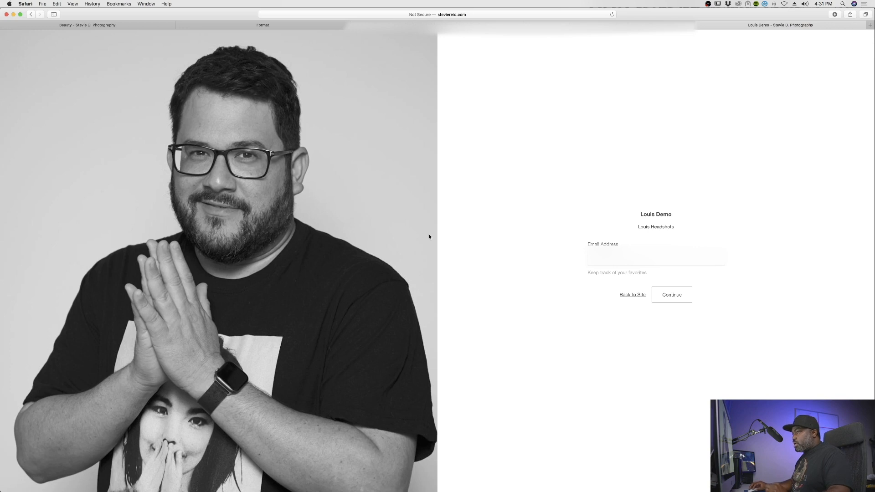
Enter the proofing gallery with the client's email address and open the first headshot at full size.
{"action": "left_click", "coordinate": [639, 258]}
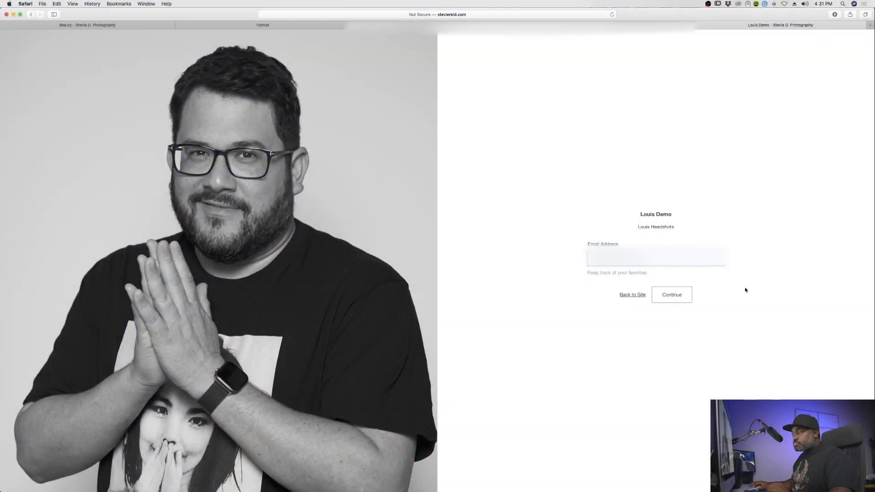
{"action": "left_click", "coordinate": [682, 297]}
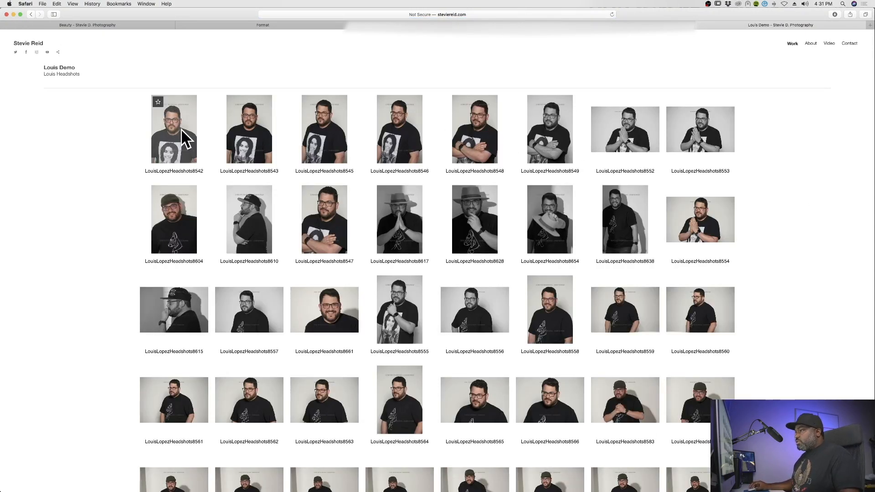
{"action": "left_click", "coordinate": [167, 133]}
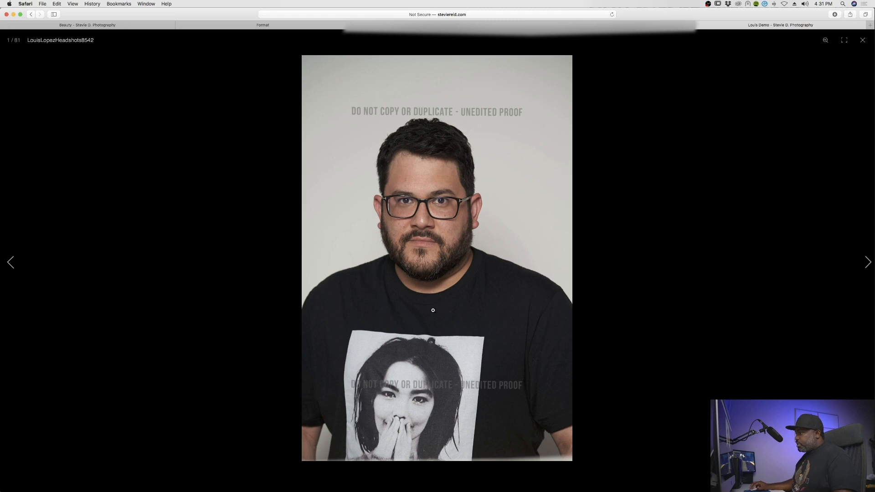
Advance to the fifth proof, the colour portrait with crossed arms, and mark it as a favorite.
{"action": "left_click", "coordinate": [866, 263]}
{"action": "left_click", "coordinate": [866, 264]}
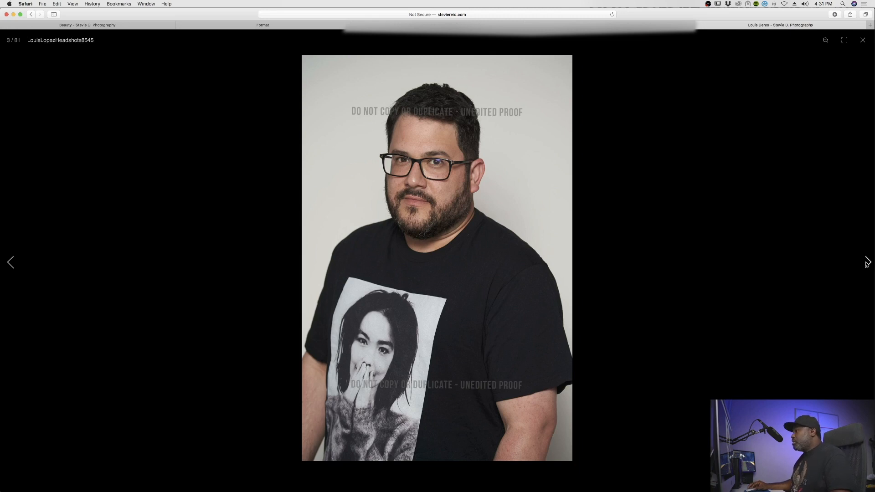
{"action": "left_click", "coordinate": [866, 264]}
{"action": "left_click", "coordinate": [866, 264]}
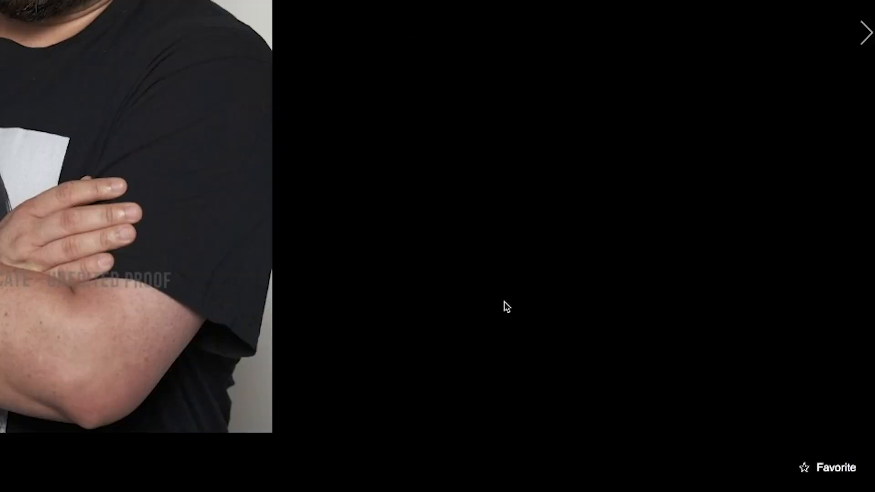
{"action": "left_click", "coordinate": [820, 473]}
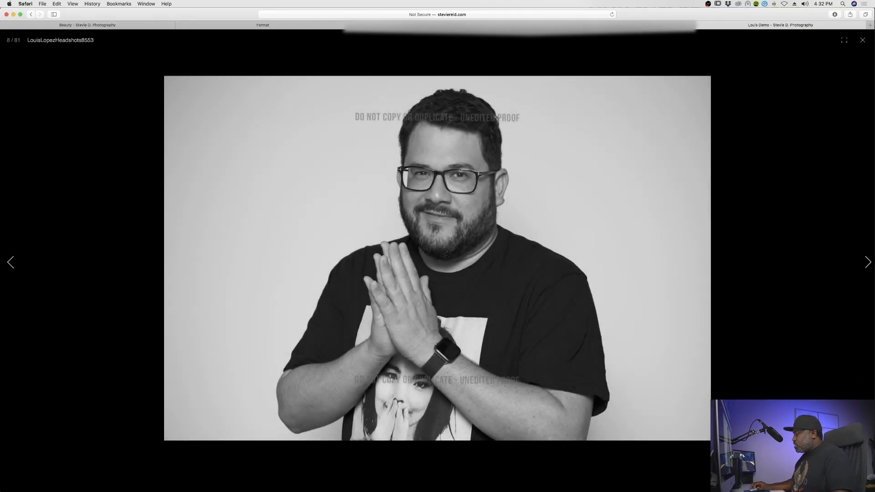
Browse onward through the proofs to the black-and-white portrait in the wide-brimmed hat with a hand on the chin.
{"action": "left_click", "coordinate": [868, 264]}
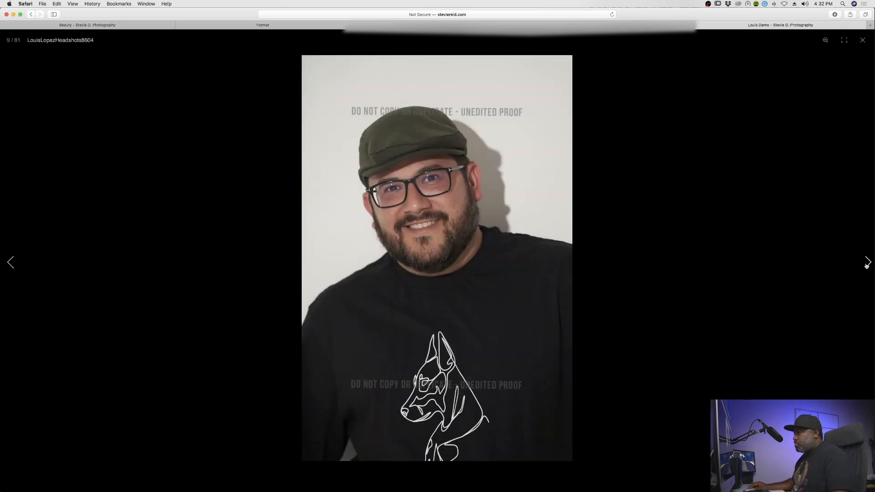
{"action": "left_click", "coordinate": [868, 264]}
{"action": "left_click", "coordinate": [867, 263]}
{"action": "left_click", "coordinate": [868, 263]}
{"action": "left_click", "coordinate": [867, 264]}
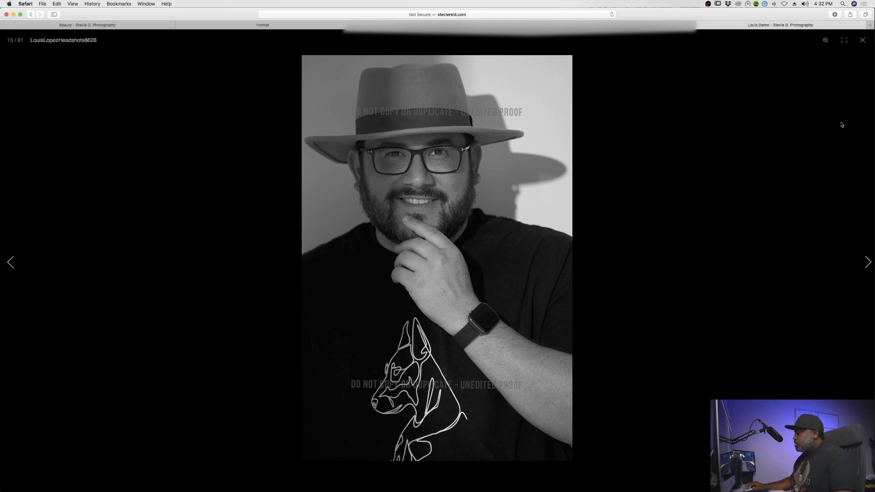
Close the full-size view and swap the favorites on proofs 8553 and 8628 for proofs 8554 and 8617 in the thumbnail grid.
{"action": "left_click", "coordinate": [863, 41]}
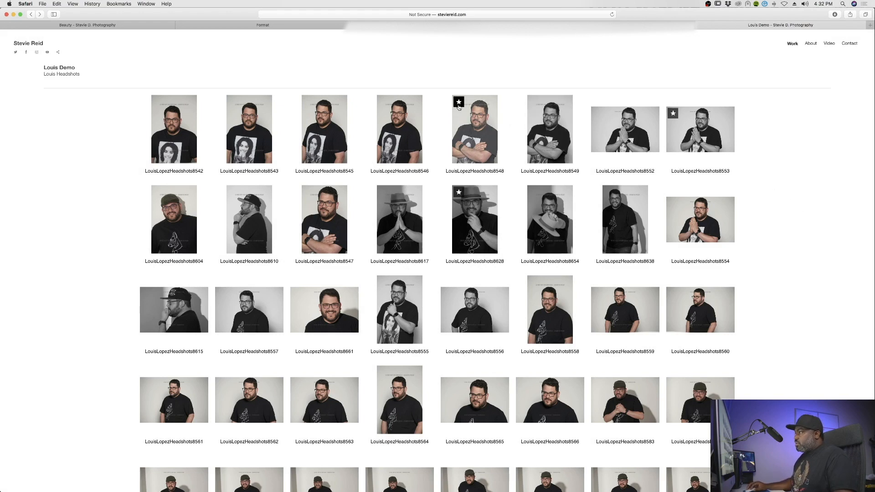
{"action": "scroll", "coordinate": [460, 209], "scroll_direction": "down", "scroll_amount": 1}
{"action": "scroll", "coordinate": [460, 209], "scroll_direction": "down", "scroll_amount": 1}
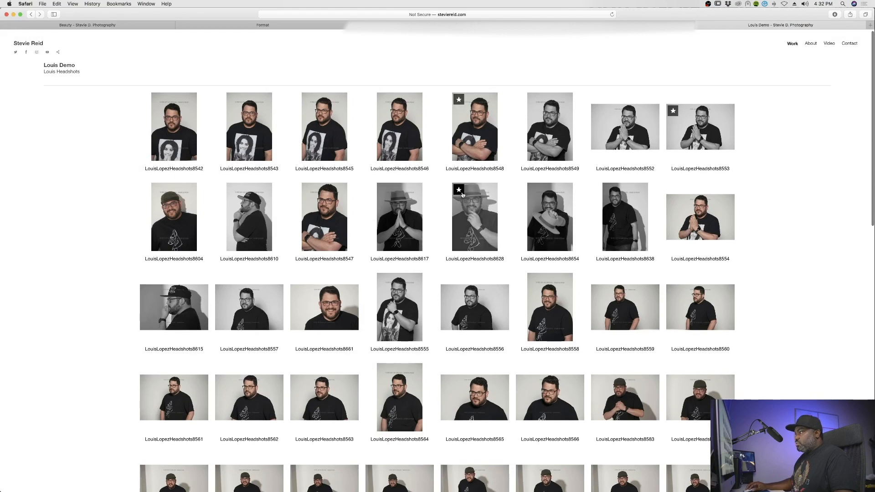
{"action": "scroll", "coordinate": [460, 192], "scroll_direction": "down", "scroll_amount": 10}
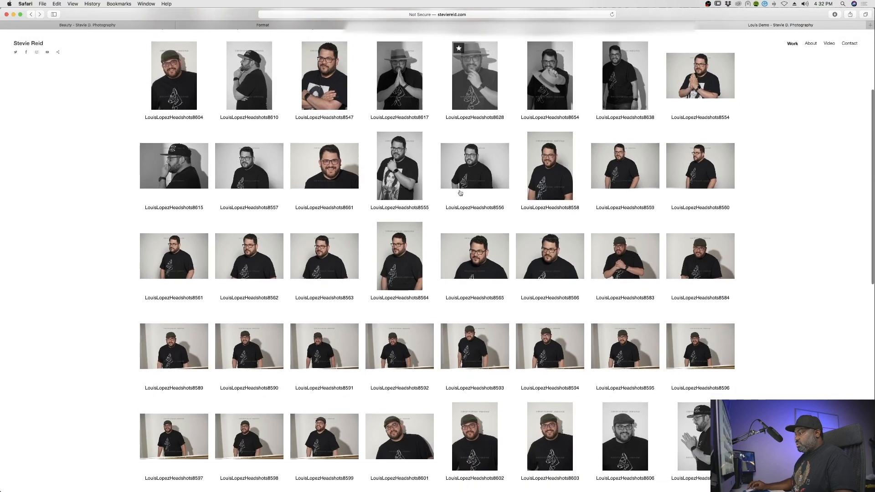
{"action": "scroll", "coordinate": [460, 191], "scroll_direction": "down", "scroll_amount": 10}
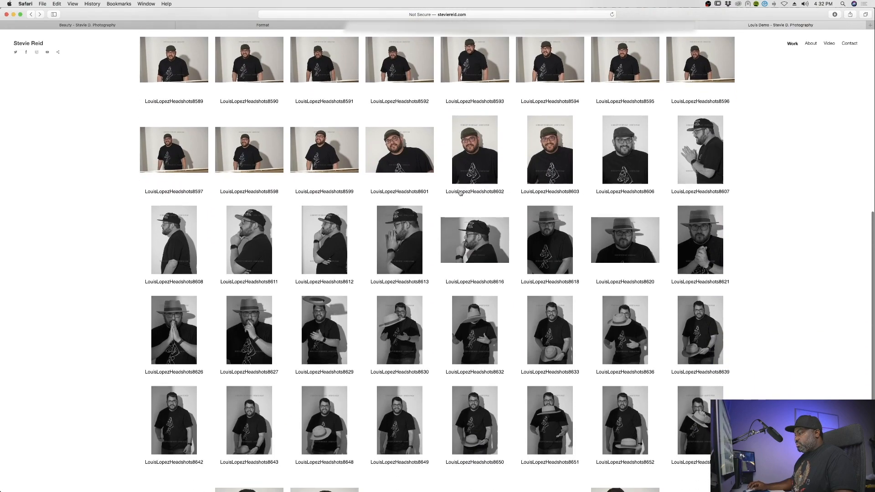
{"action": "scroll", "coordinate": [460, 193], "scroll_direction": "up", "scroll_amount": 20}
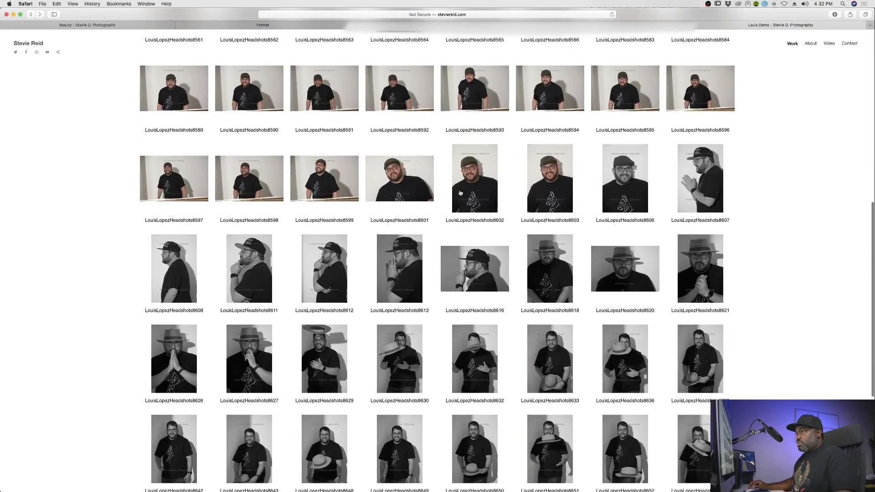
{"action": "scroll", "coordinate": [460, 193], "scroll_direction": "up", "scroll_amount": 3}
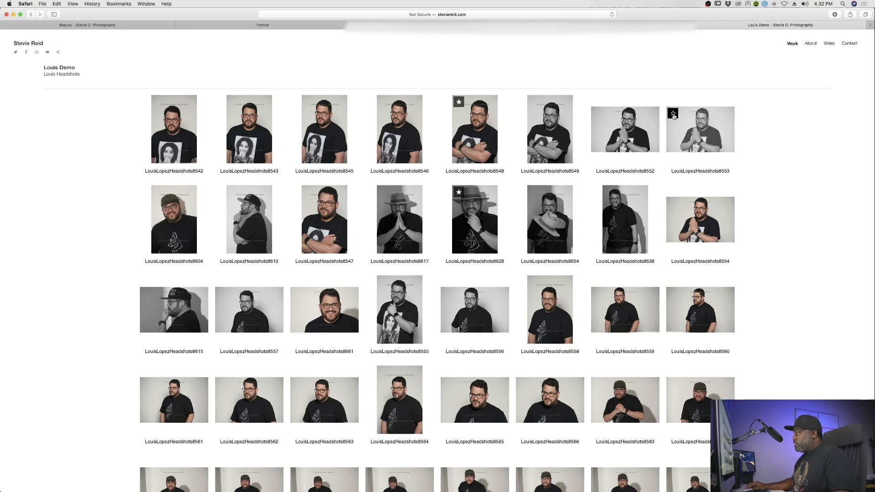
{"action": "left_click", "coordinate": [674, 204]}
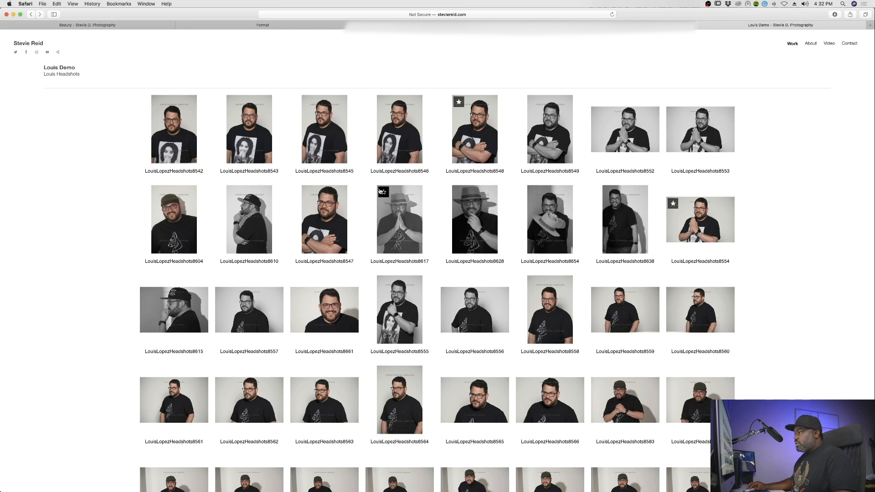
{"action": "left_click", "coordinate": [383, 193]}
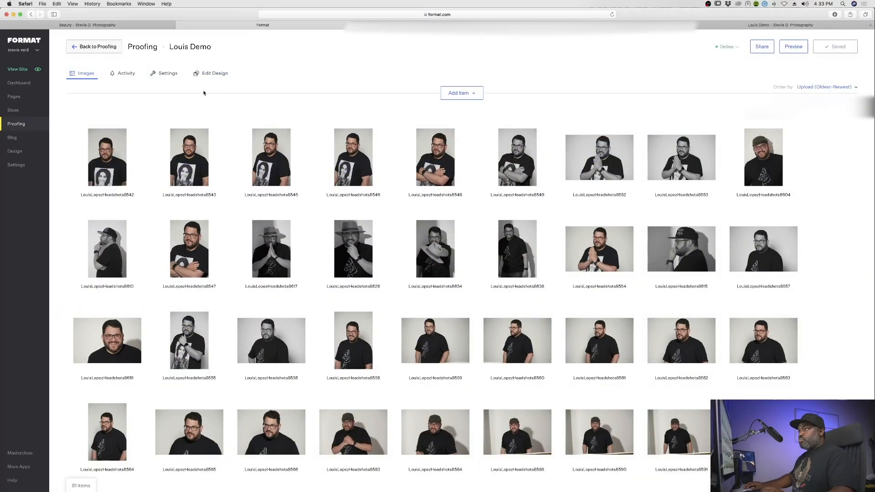
Switch to Format, open the proofing project's activity list and look through the choices for filtering it by client.
{"action": "left_click", "coordinate": [123, 74]}
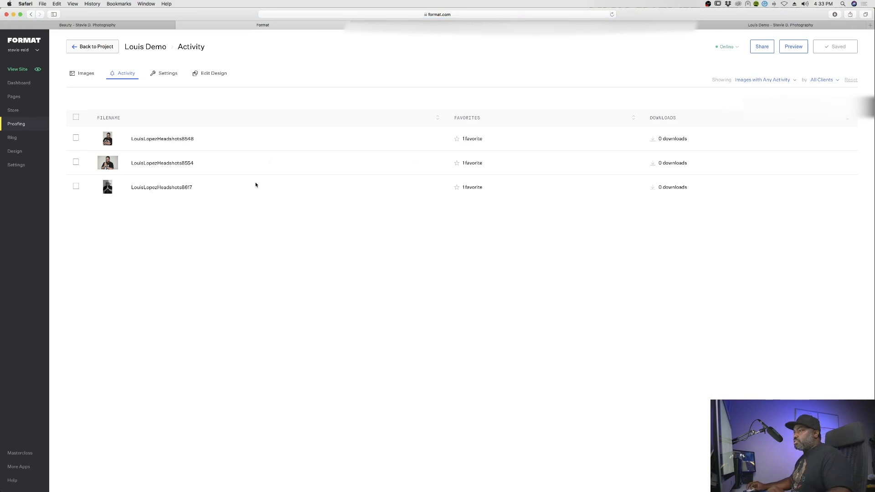
{"action": "left_click", "coordinate": [819, 80]}
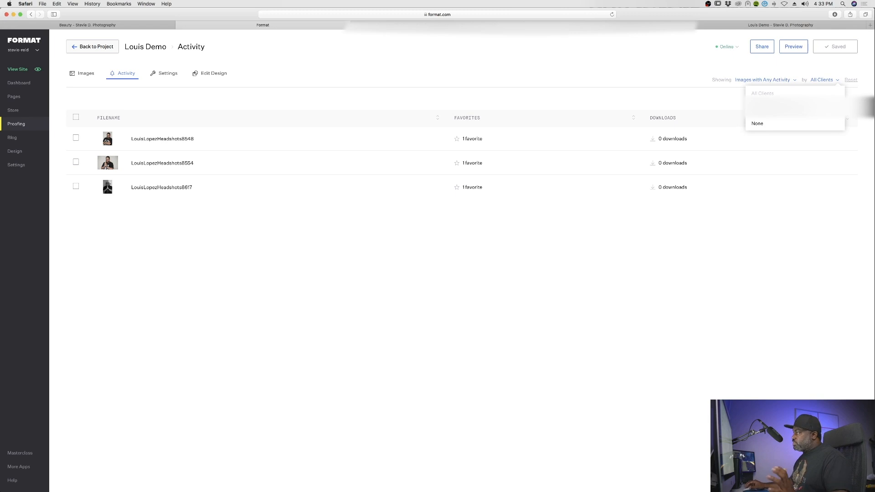
{"action": "left_click", "coordinate": [614, 76]}
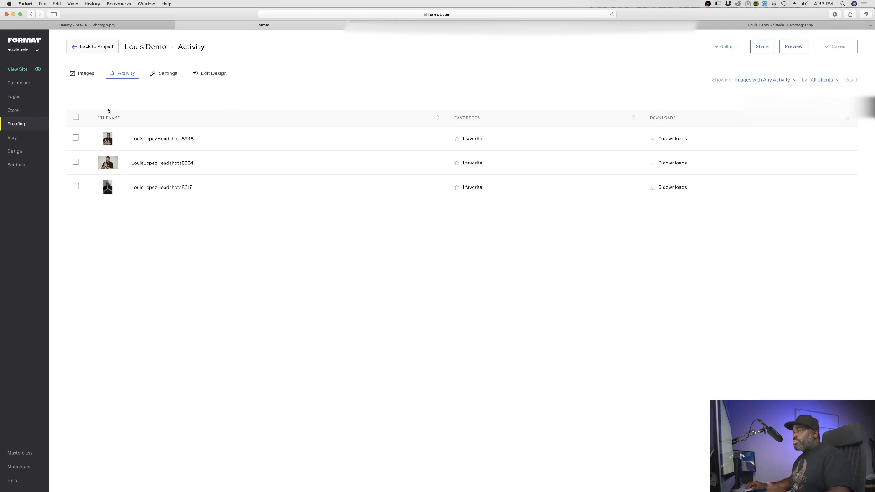
Select all the favorited images in the activity list, export them as a contact sheet and go back to the proofing project.
{"action": "left_click", "coordinate": [77, 117]}
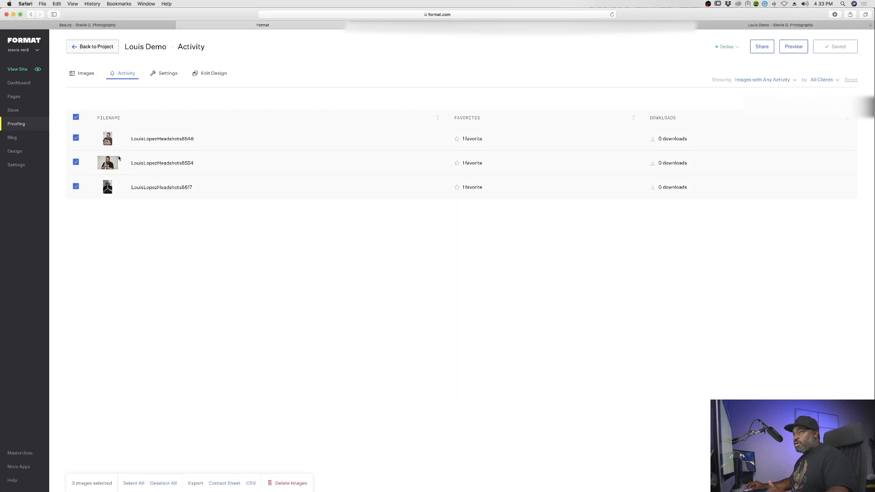
{"action": "left_click", "coordinate": [224, 482]}
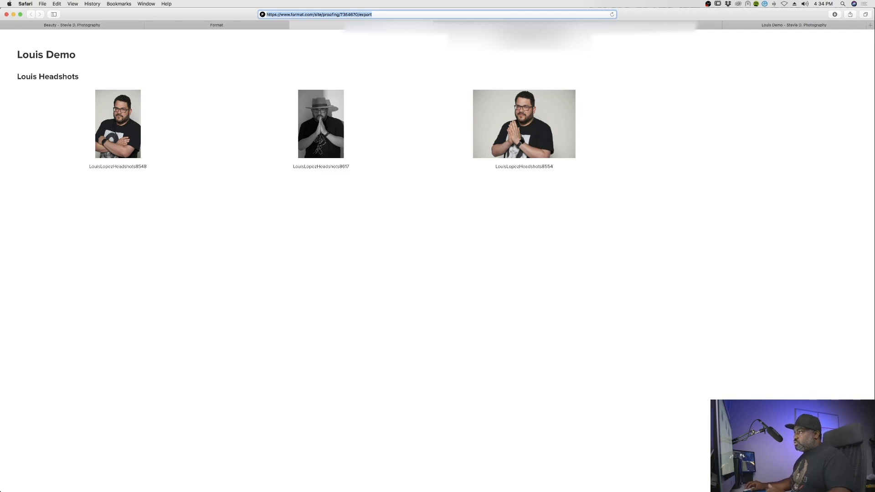
{"action": "left_click", "coordinate": [317, 26]}
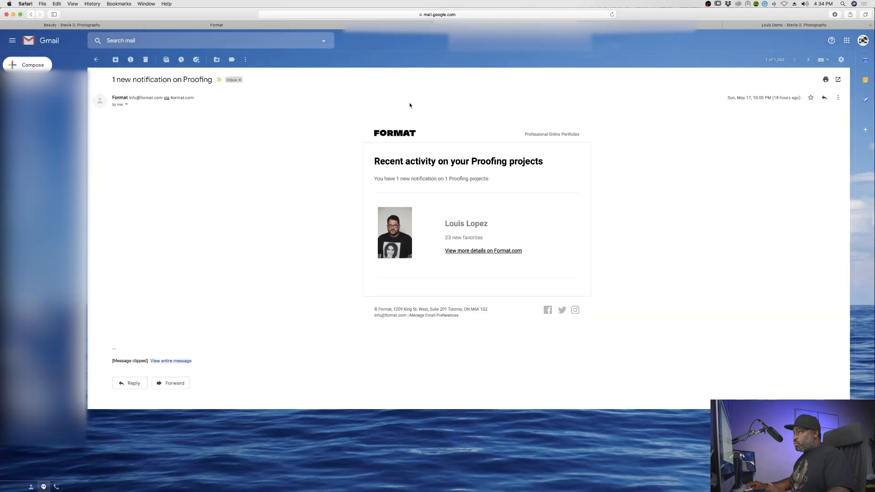
{"action": "left_click", "coordinate": [234, 25]}
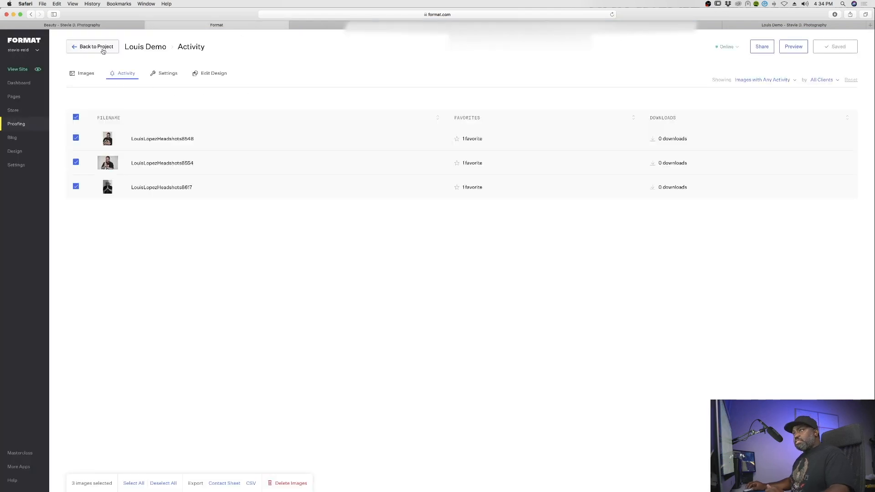
{"action": "left_click", "coordinate": [101, 47]}
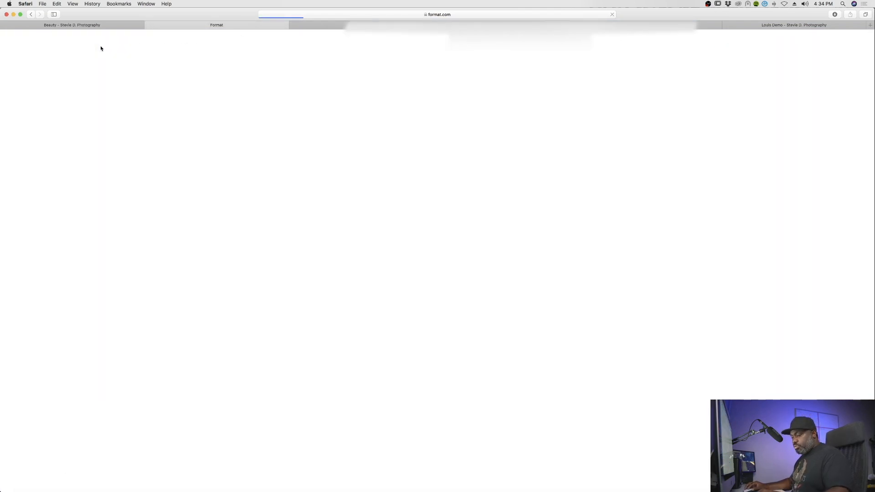